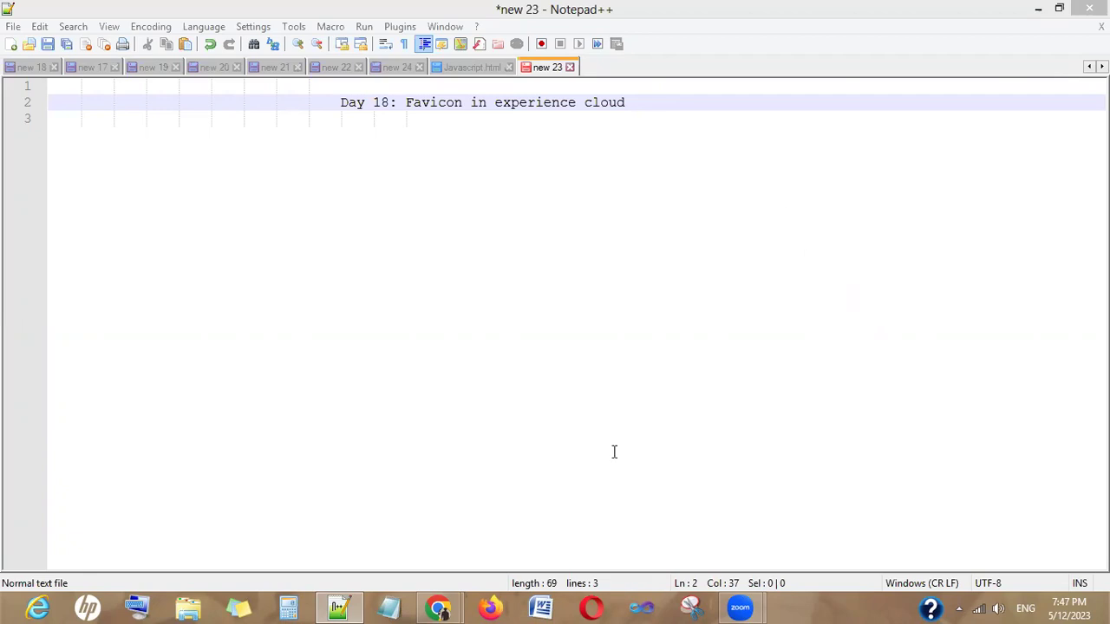
Step: Bring Experience Builder forward and switch to the live partner site Home page tab
{"action": "mouse_move", "coordinate": [431, 607]}
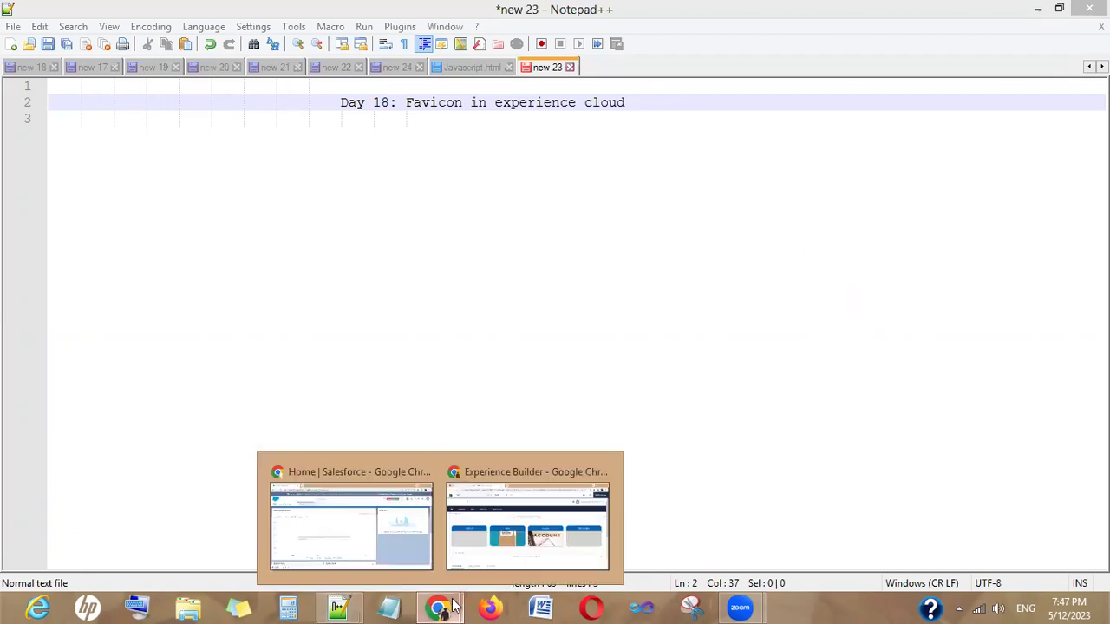
{"action": "left_click", "coordinate": [508, 503]}
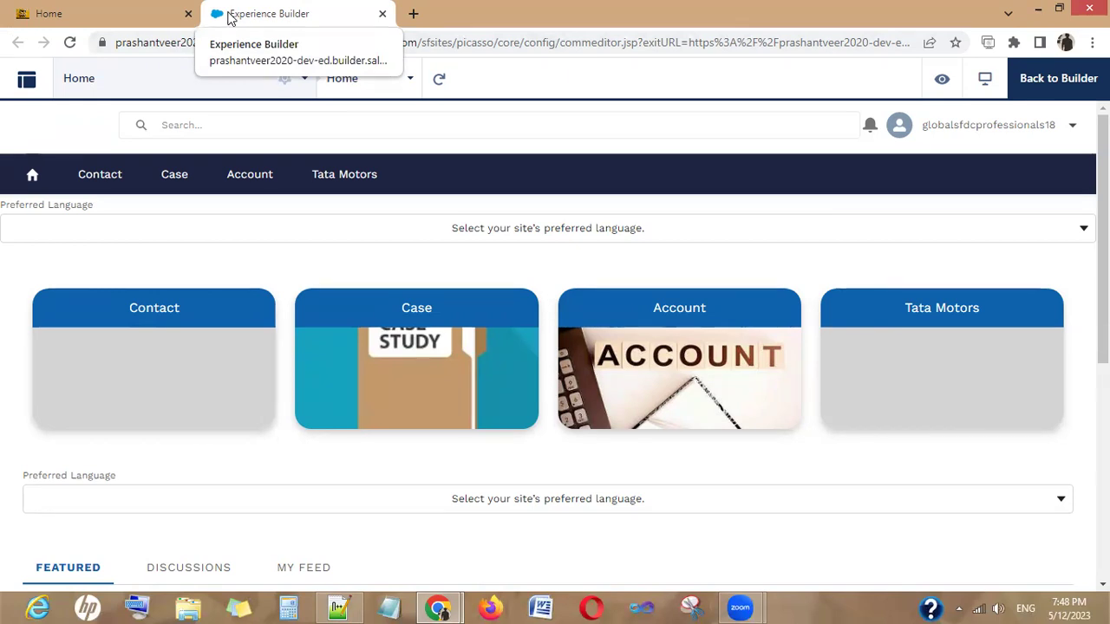
{"action": "left_click", "coordinate": [22, 19]}
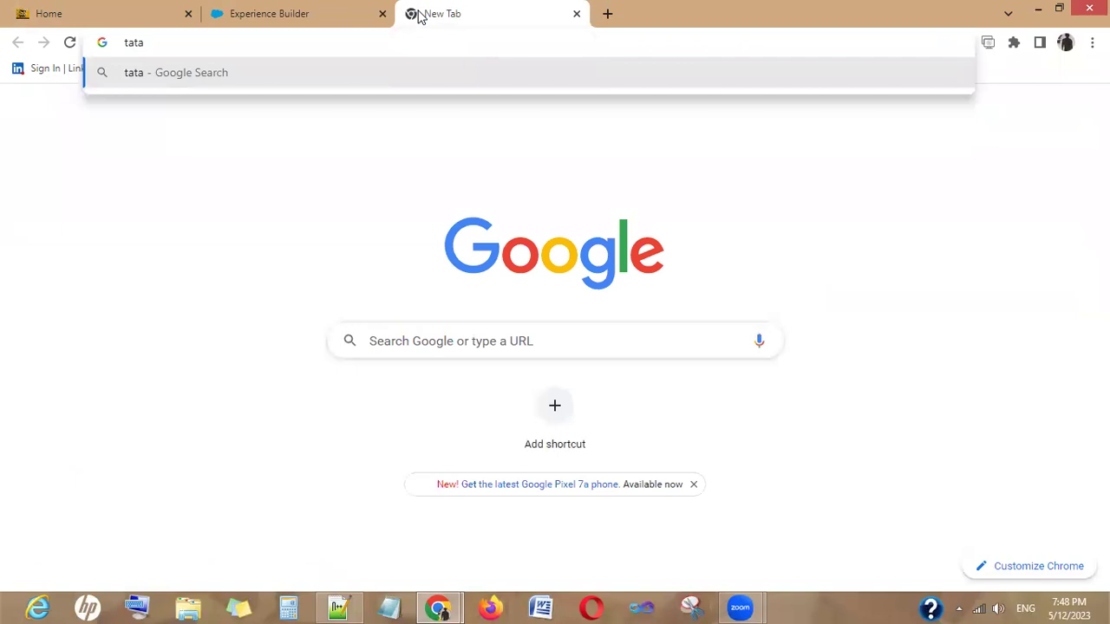
Step: Search 'tata motor', browse the tatamotors.com About Us menu, then close that site's tab
{"action": "type", "text": "motor"}
{"action": "key", "text": "Return"}
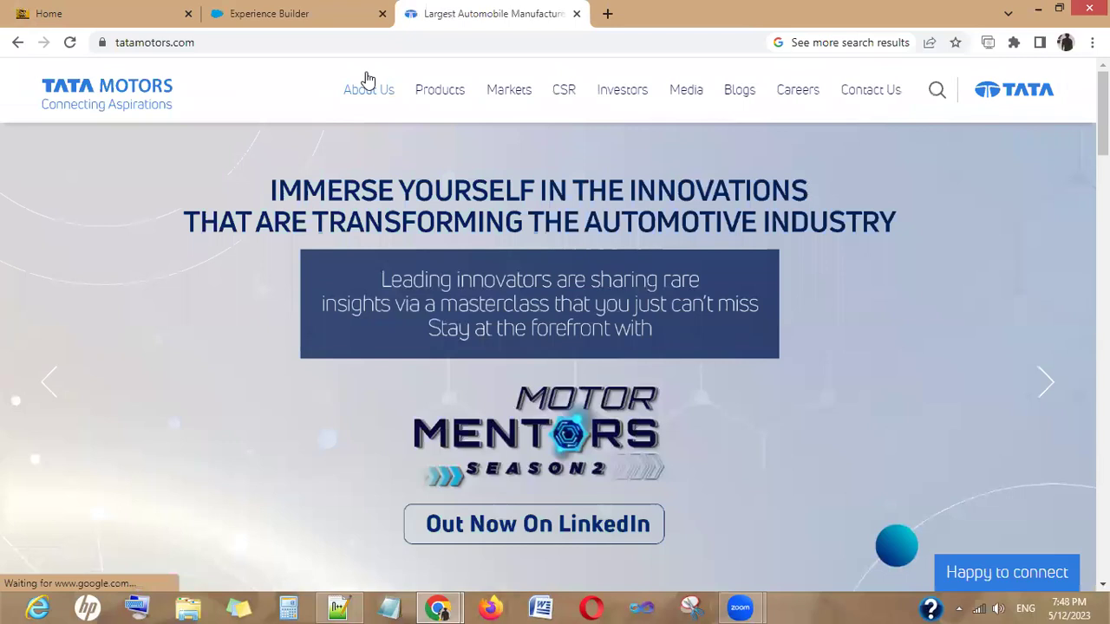
{"action": "left_click", "coordinate": [368, 86]}
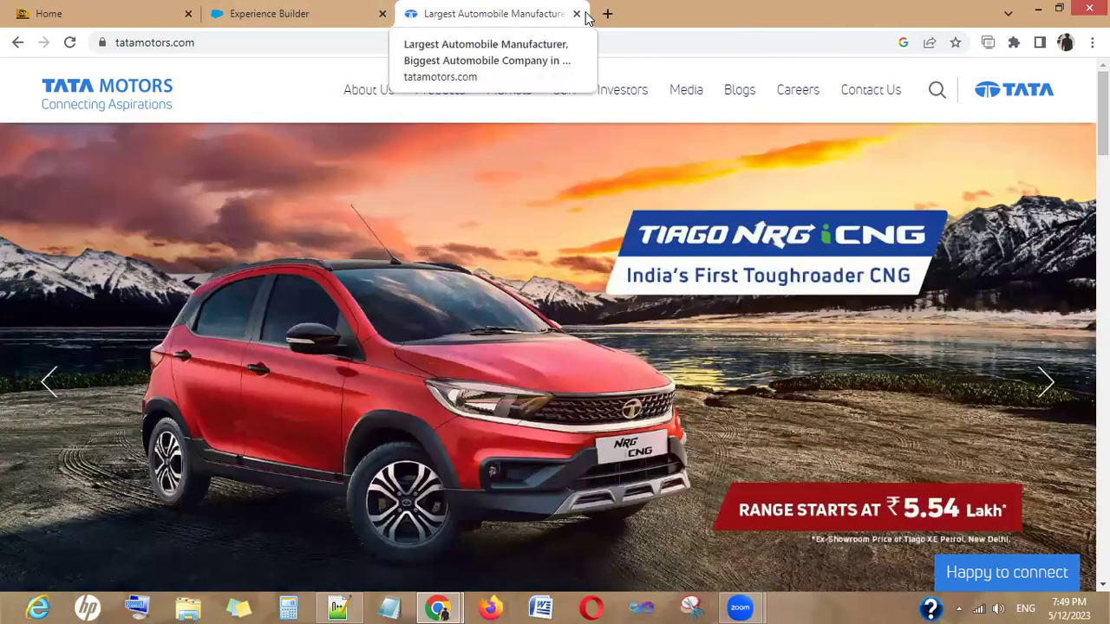
{"action": "left_click", "coordinate": [576, 13]}
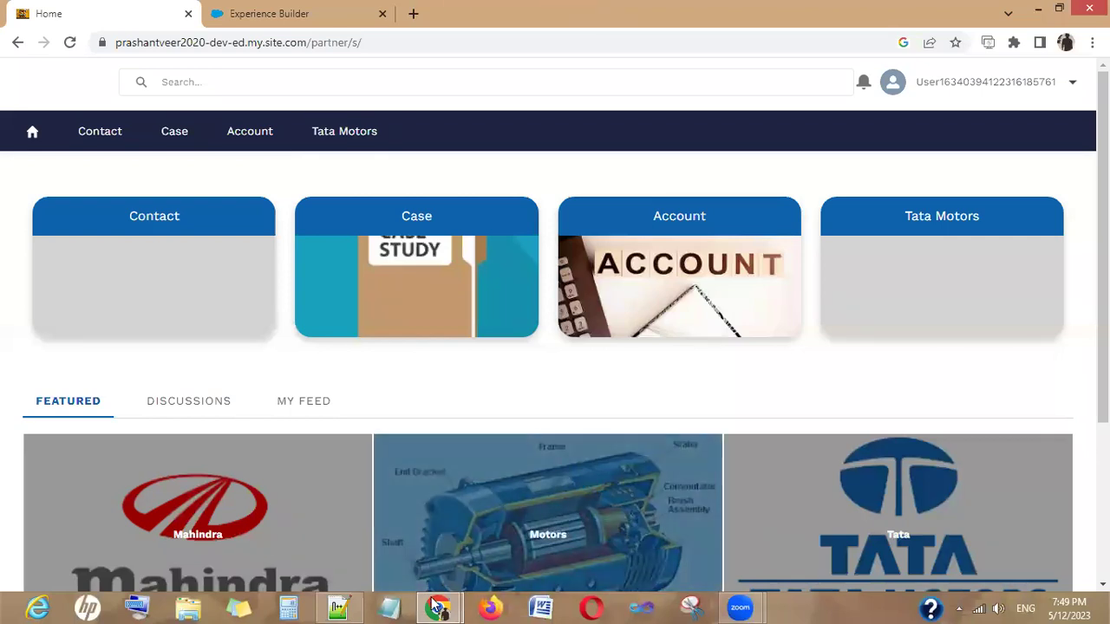
Step: Bring the Salesforce Setup Home window forward and start a Quick Find search
{"action": "mouse_move", "coordinate": [438, 606]}
{"action": "left_click", "coordinate": [362, 529]}
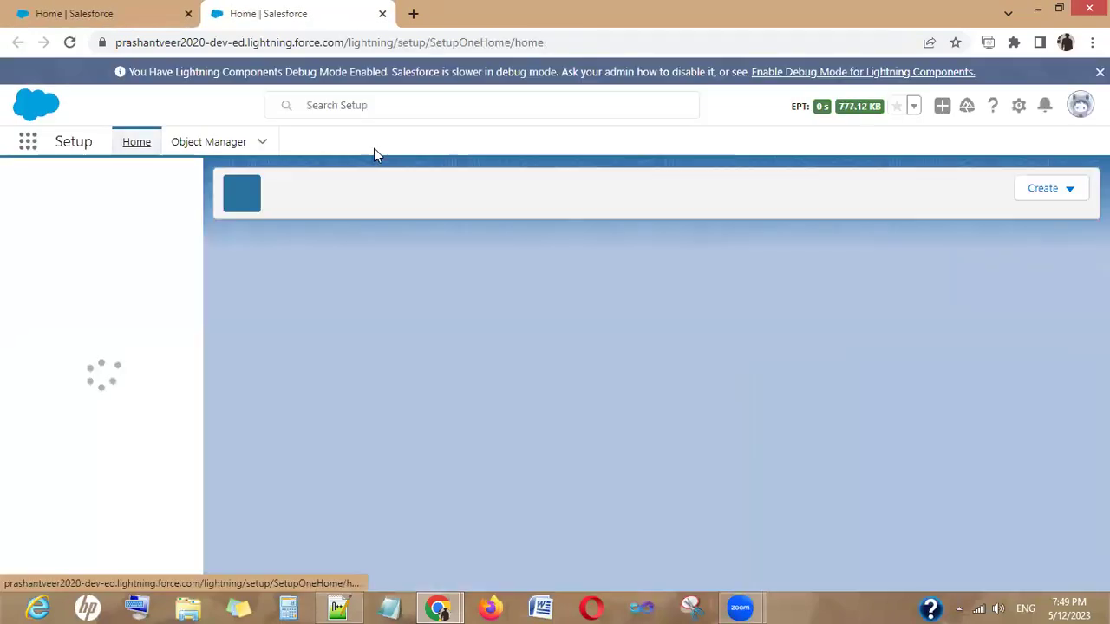
{"action": "left_click", "coordinate": [90, 187]}
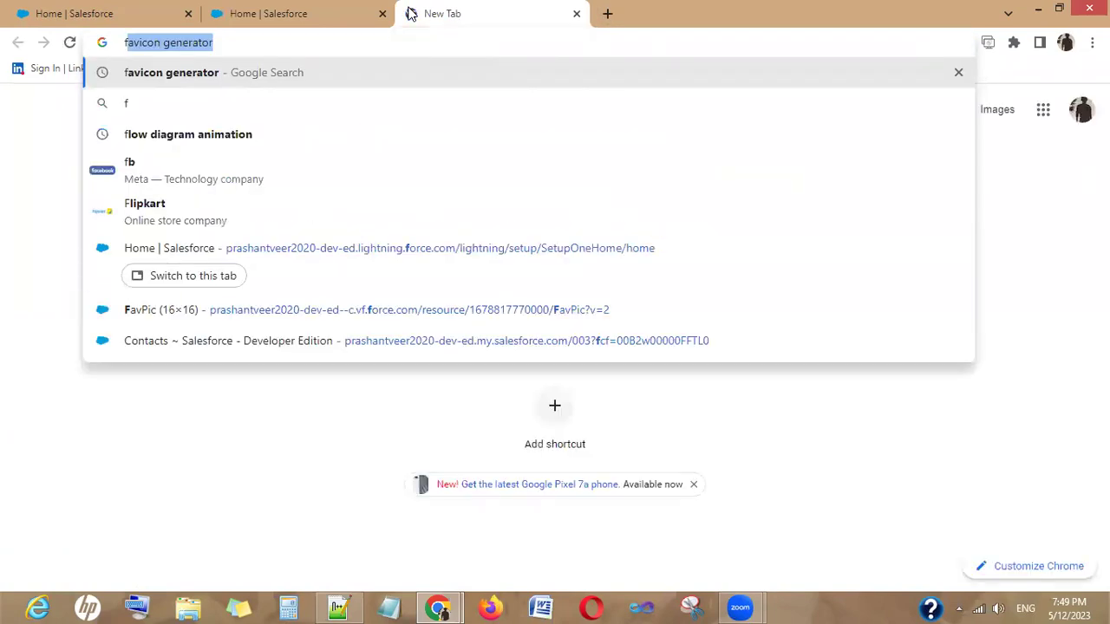
Step: Open favicon.io from the search results and scroll through its Image, Text and Emoji generators
{"action": "key", "text": "Return"}
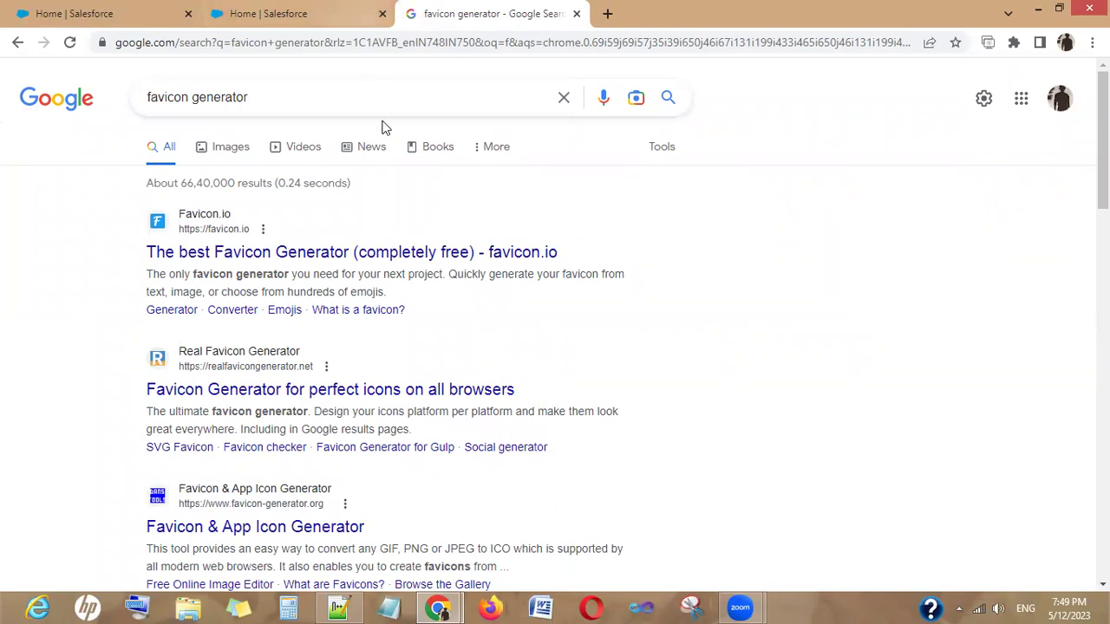
{"action": "left_click", "coordinate": [426, 256]}
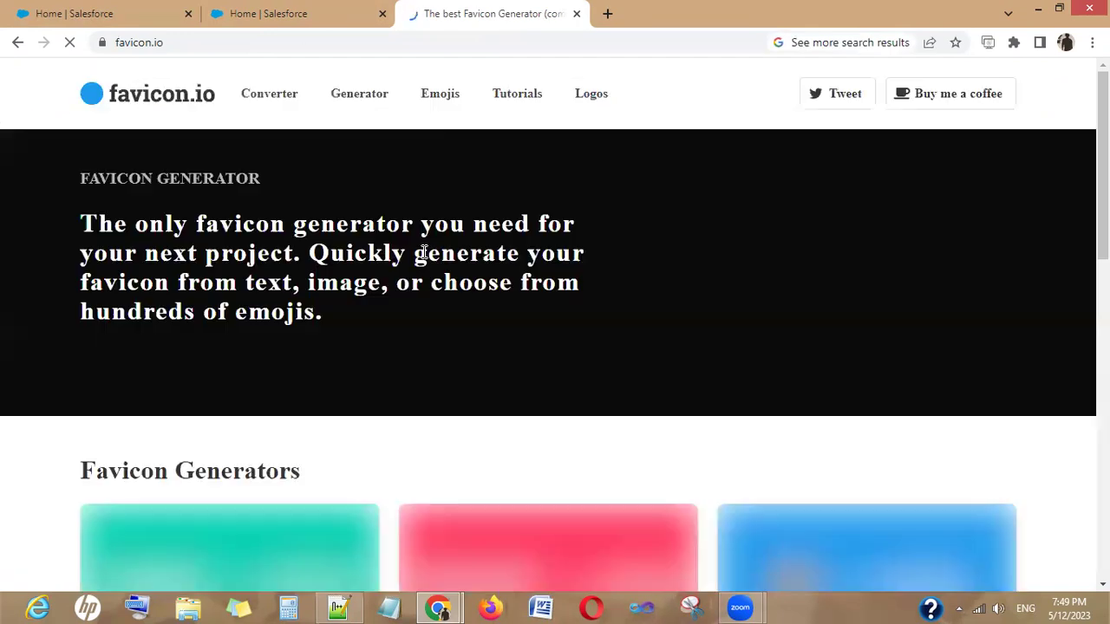
{"action": "scroll", "coordinate": [426, 274], "scroll_direction": "down", "scroll_amount": 5}
{"action": "scroll", "coordinate": [423, 277], "scroll_direction": "down", "scroll_amount": 3}
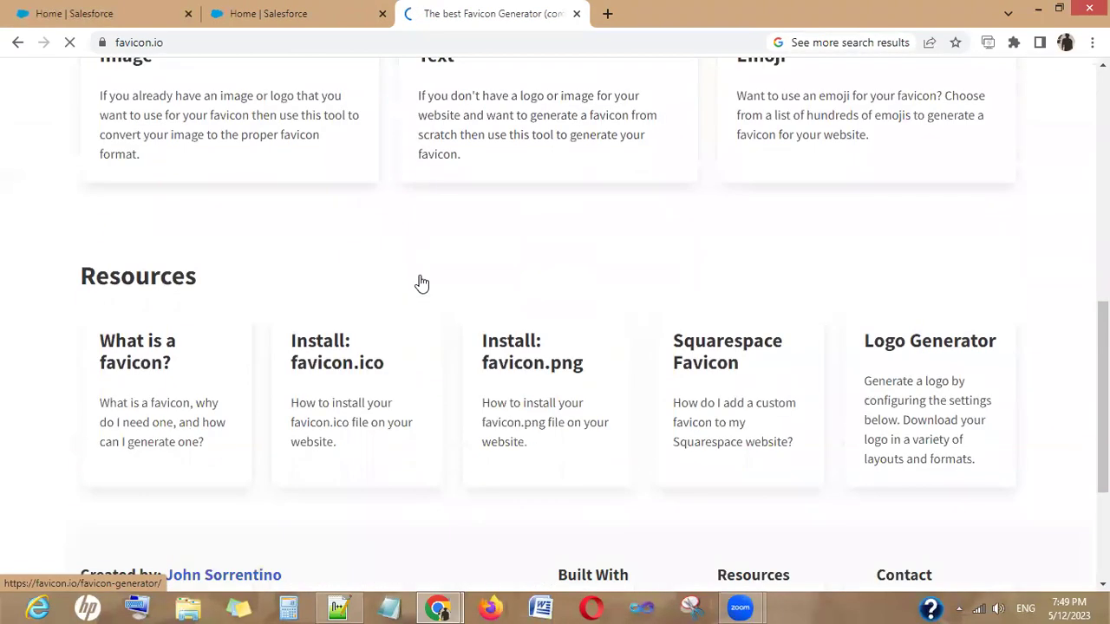
{"action": "scroll", "coordinate": [421, 282], "scroll_direction": "up", "scroll_amount": 6}
{"action": "scroll", "coordinate": [420, 283], "scroll_direction": "up", "scroll_amount": 1}
{"action": "scroll", "coordinate": [419, 283], "scroll_direction": "down", "scroll_amount": 2}
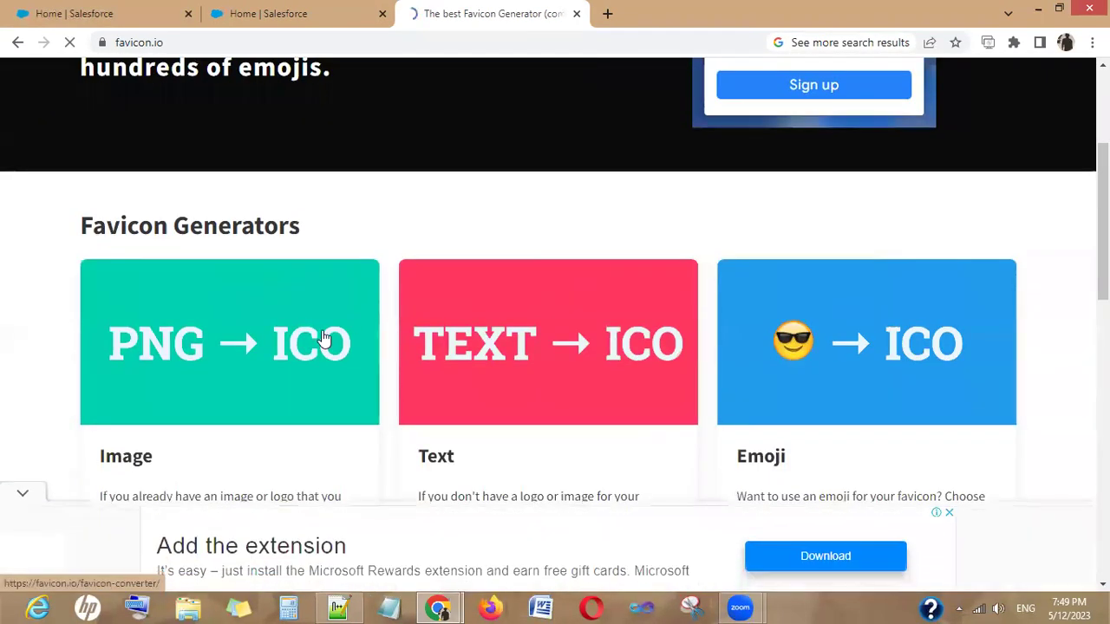
{"action": "left_click", "coordinate": [947, 499]}
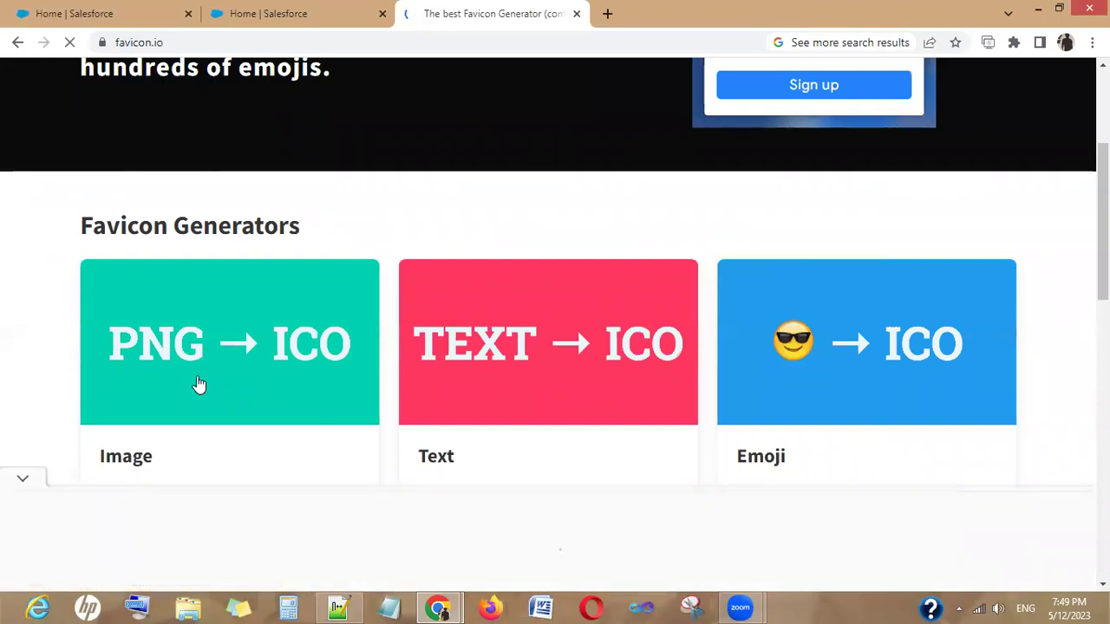
{"action": "scroll", "coordinate": [234, 376], "scroll_direction": "down", "scroll_amount": 2}
{"action": "scroll", "coordinate": [234, 347], "scroll_direction": "up", "scroll_amount": 1}
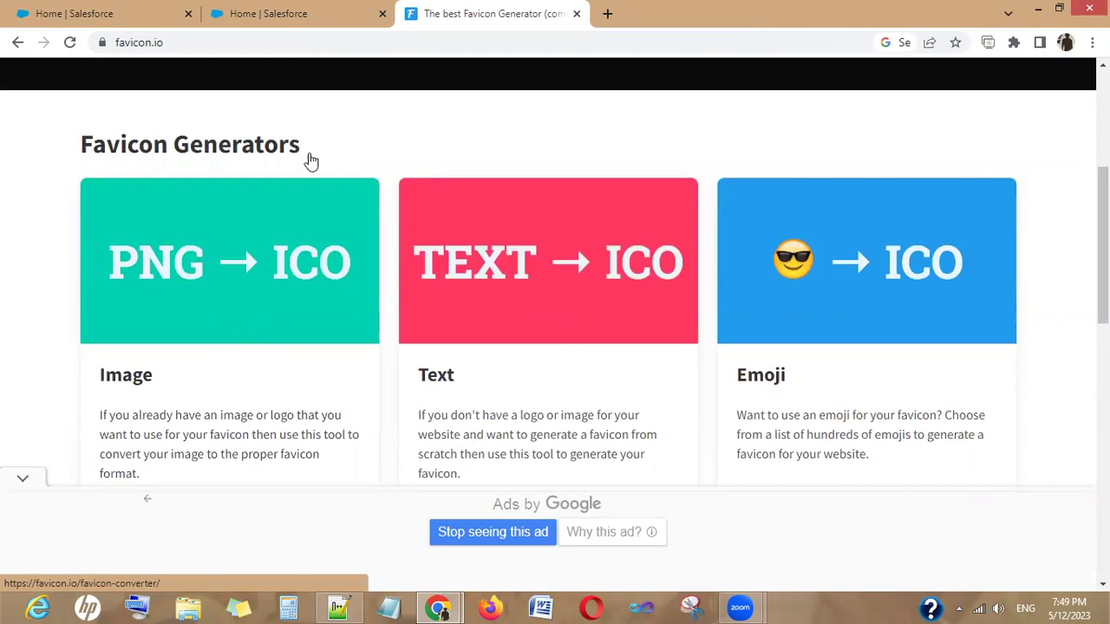
{"action": "left_click", "coordinate": [607, 15]}
Step: Search Google Images for Tata Motors
{"action": "type", "text": "tata"}
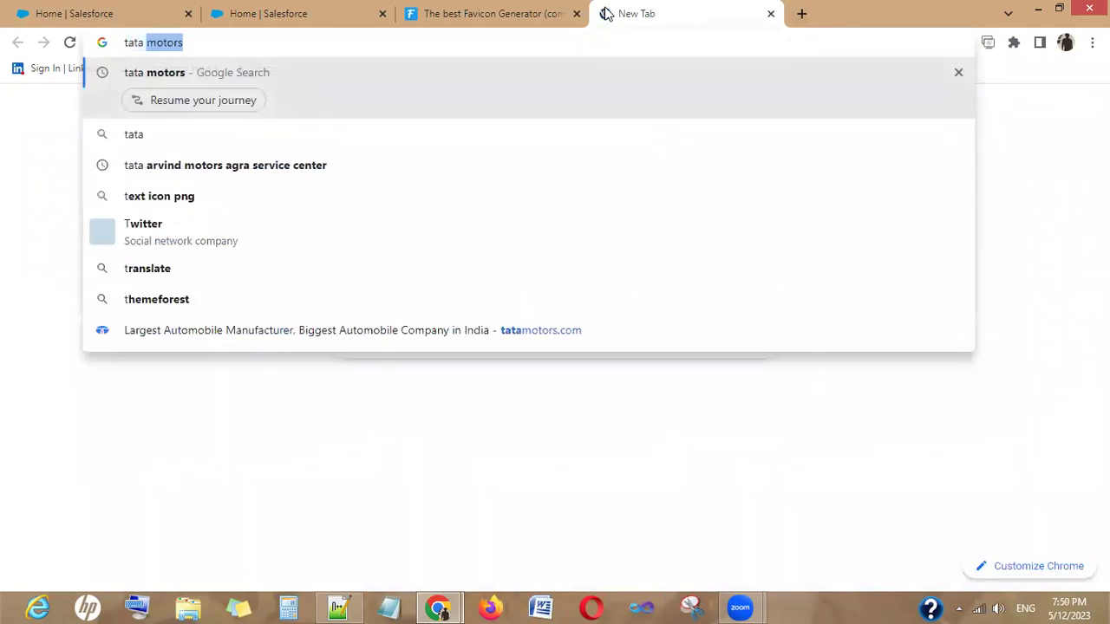
{"action": "key", "text": "Return"}
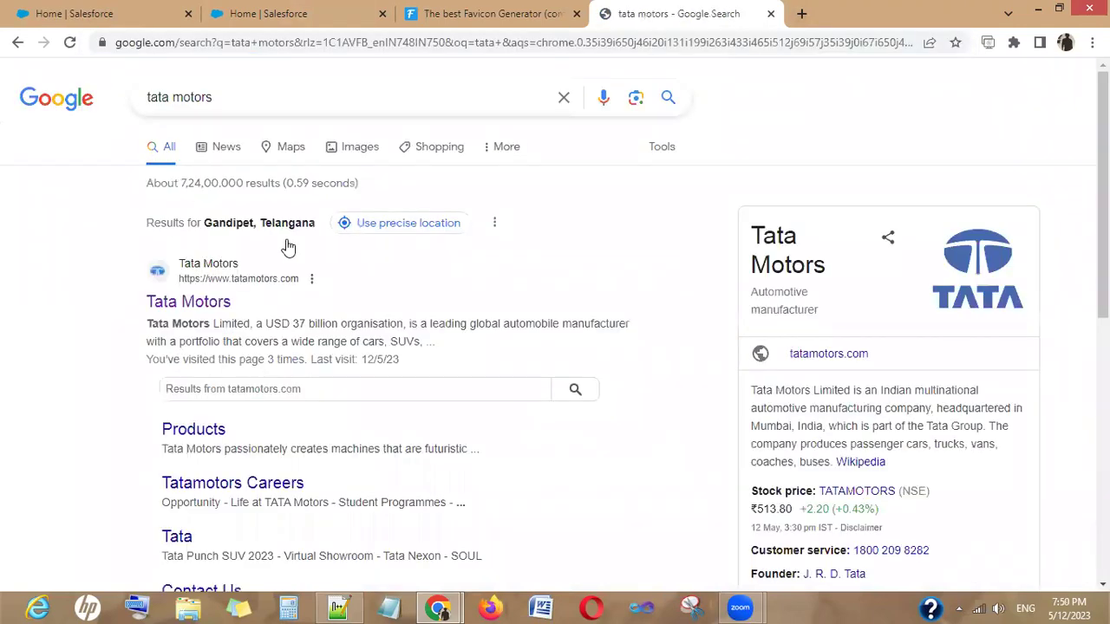
{"action": "left_click", "coordinate": [334, 146]}
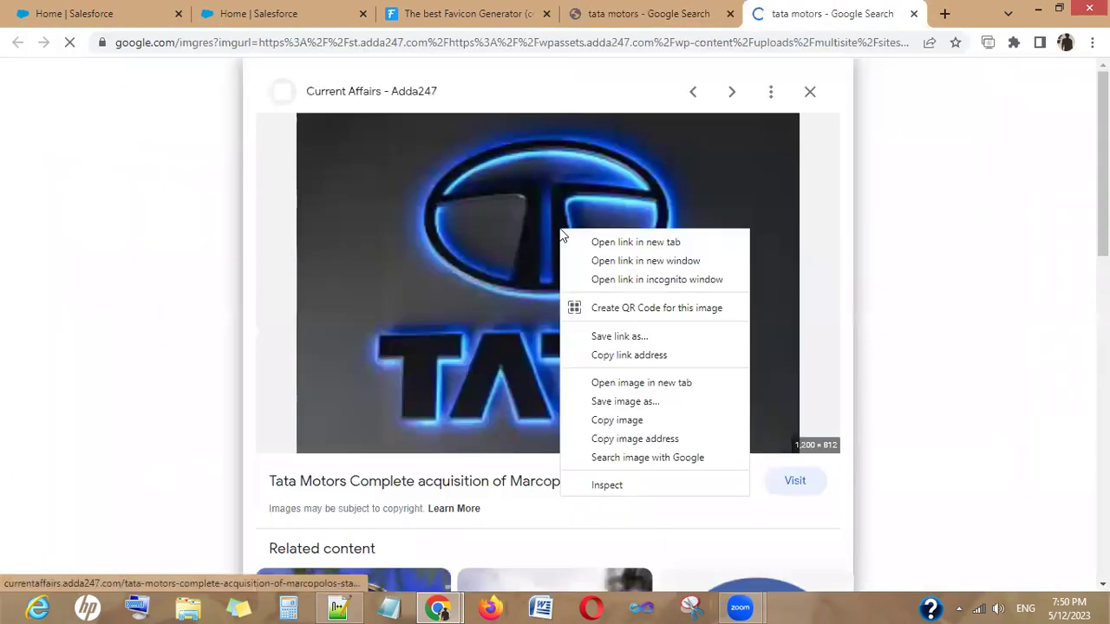
Step: Save the glowing TATA logo image to Pictures as tata motors.jpg
{"action": "left_click", "coordinate": [626, 401]}
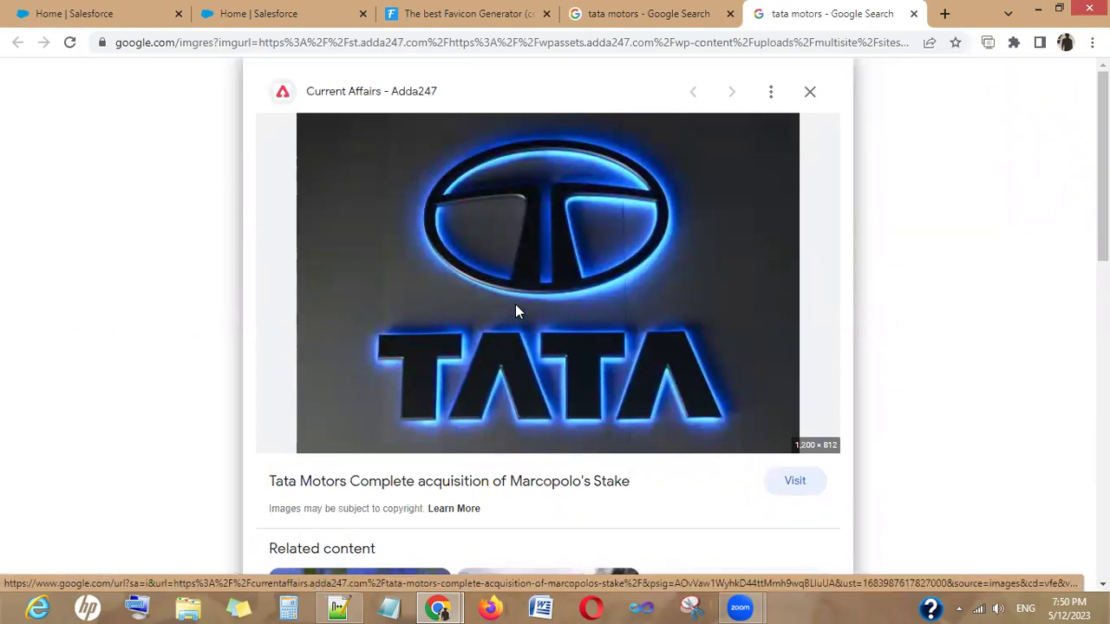
{"action": "right_click", "coordinate": [539, 347]}
{"action": "key", "text": "v"}
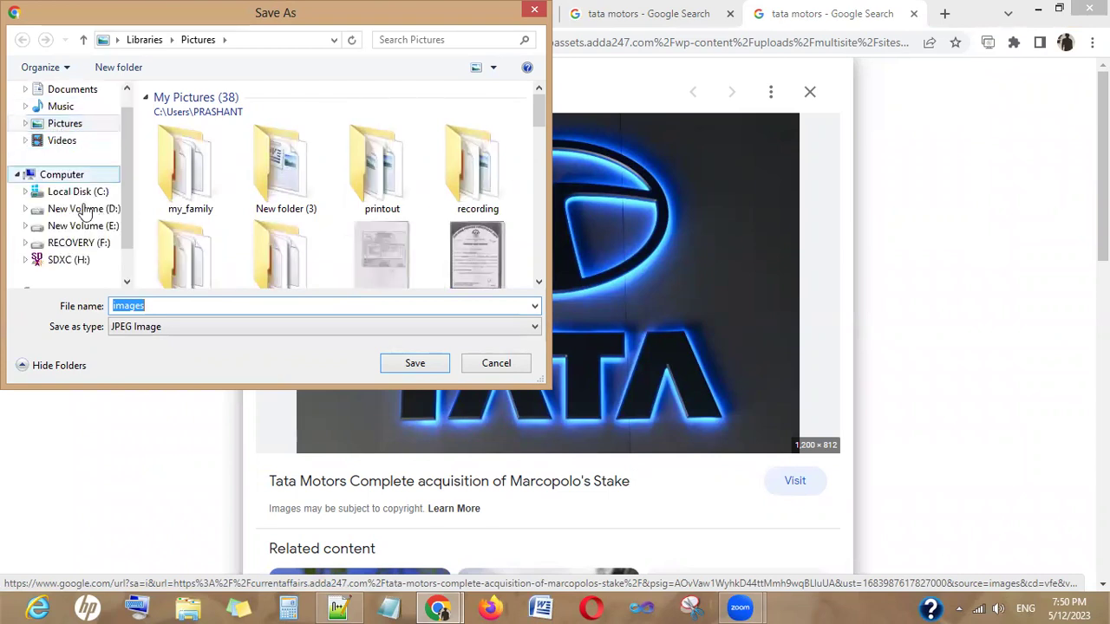
{"action": "left_click", "coordinate": [71, 126]}
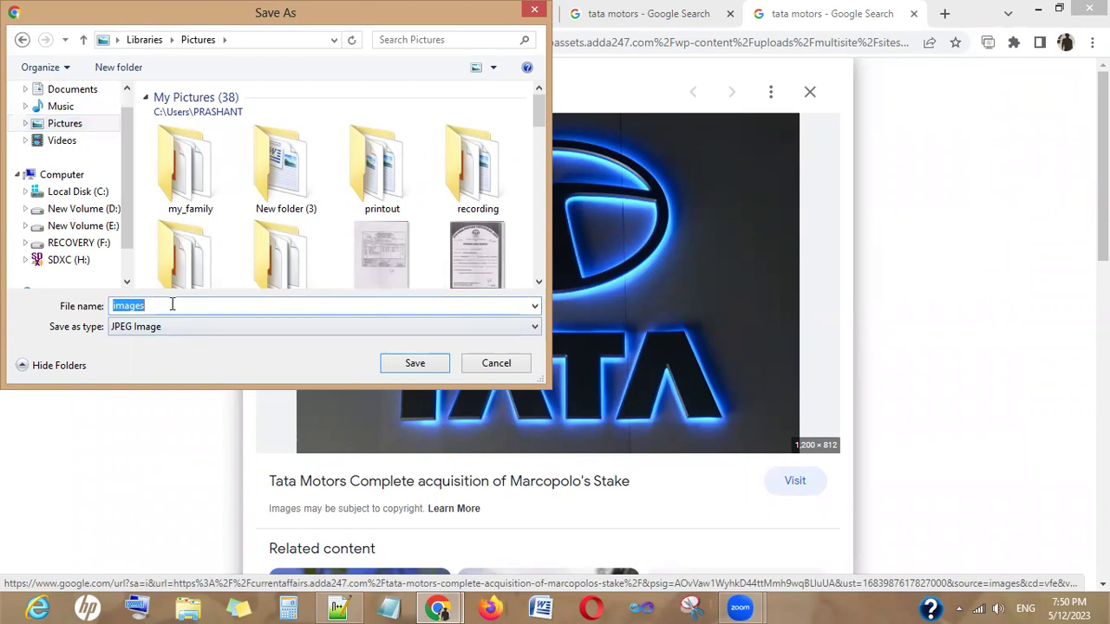
{"action": "type", "text": "tata m"}
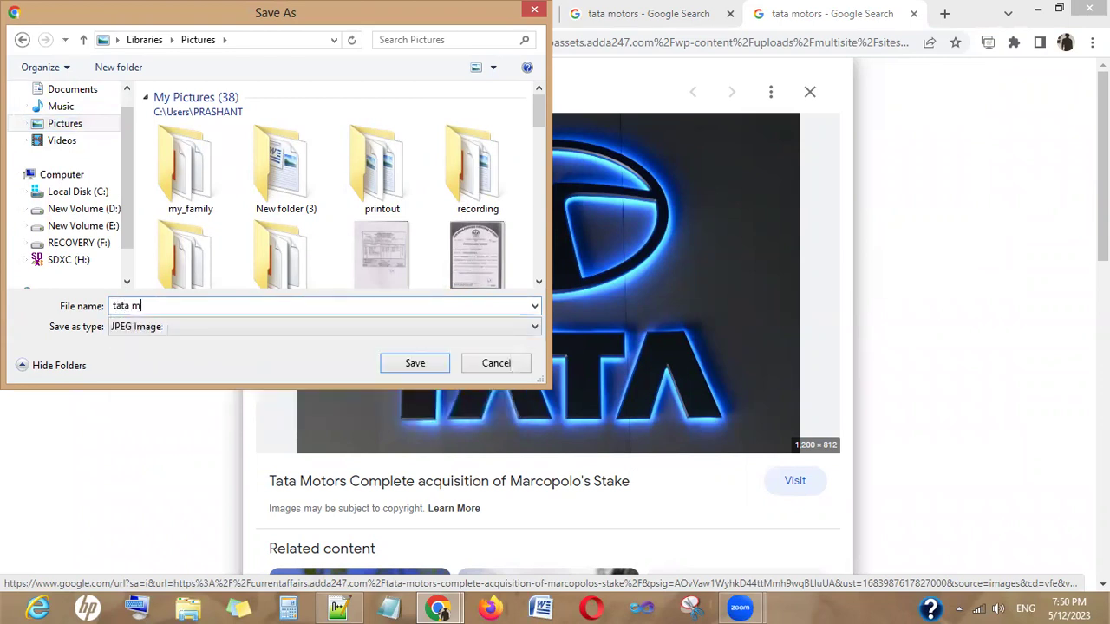
{"action": "type", "text": "otors"}
{"action": "key", "text": "Return"}
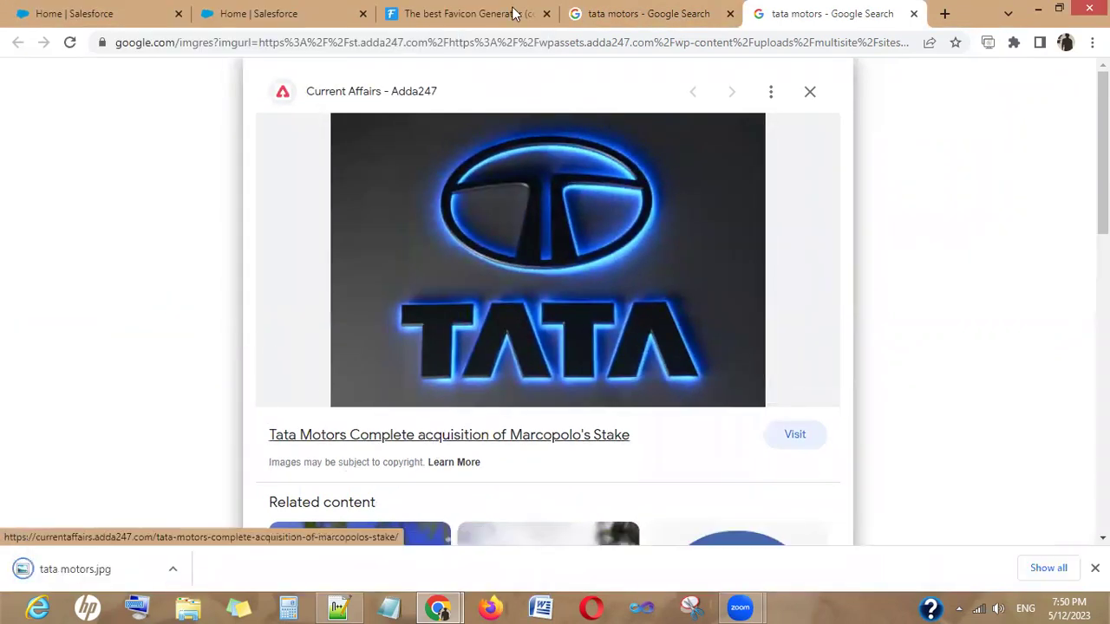
Step: Upload tata motors.jpg into favicon.io's PNG-to-ICO converter
{"action": "left_click", "coordinate": [463, 12]}
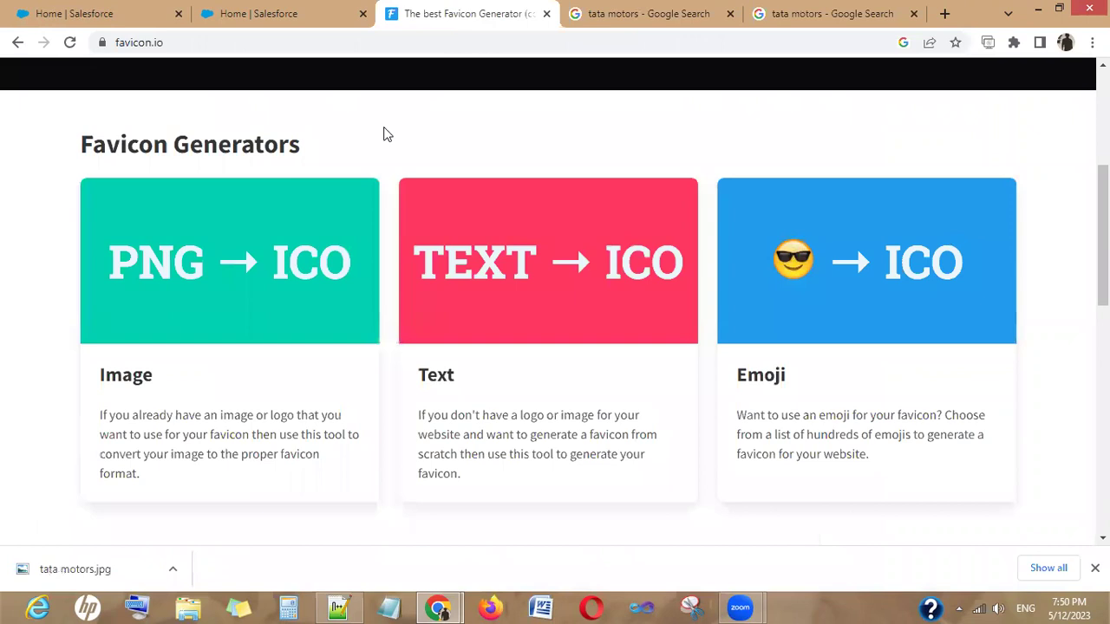
{"action": "left_click", "coordinate": [199, 296]}
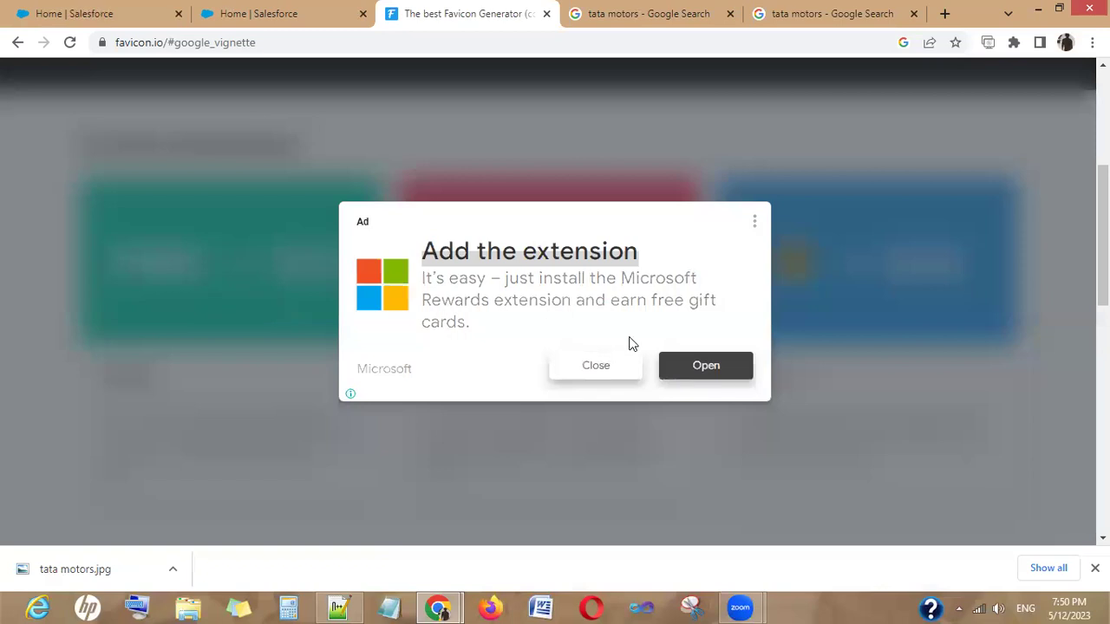
{"action": "left_click", "coordinate": [595, 369]}
{"action": "scroll", "coordinate": [338, 290], "scroll_direction": "down", "scroll_amount": 2}
{"action": "scroll", "coordinate": [352, 260], "scroll_direction": "down", "scroll_amount": 3}
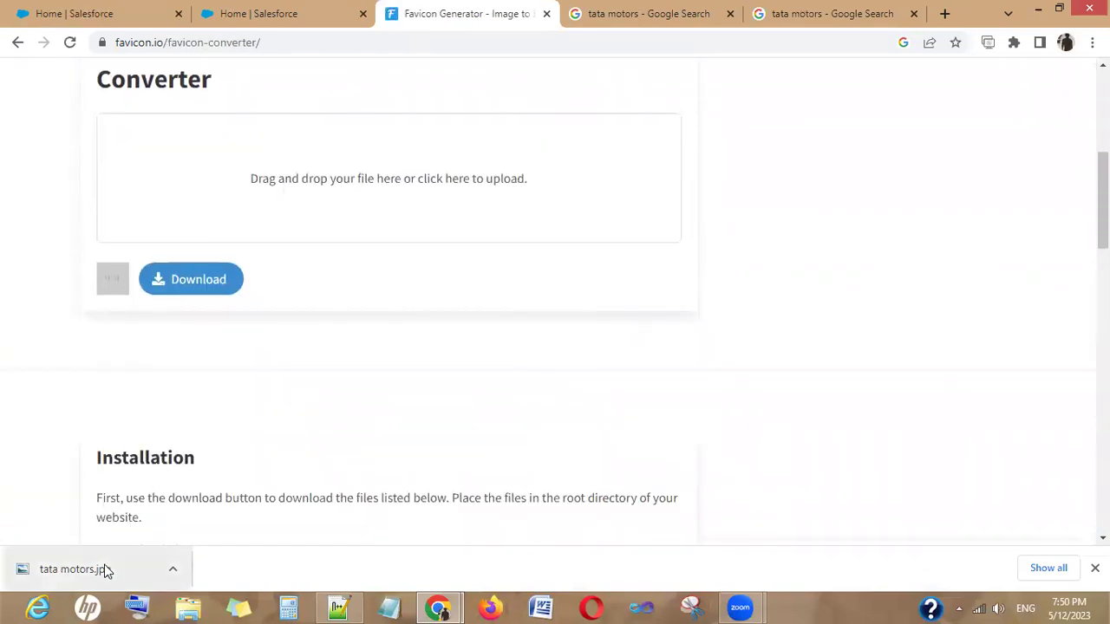
{"action": "left_click_drag", "start_coordinate": [103, 570], "coordinate": [313, 189]}
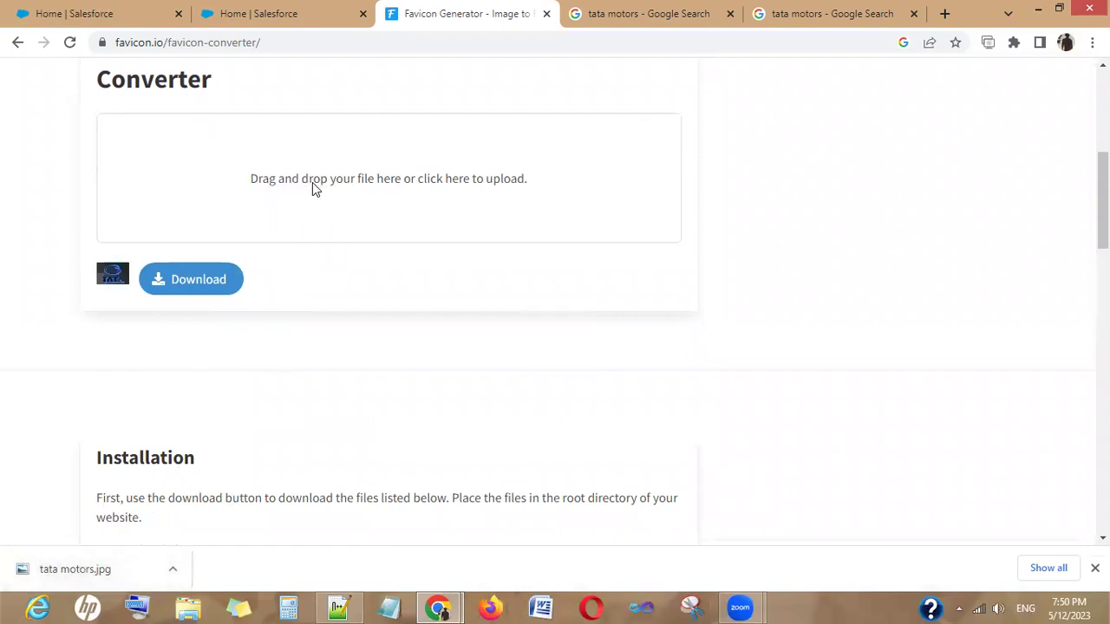
Step: Download the generated favicon_io.zip package and show it in its folder
{"action": "left_click", "coordinate": [189, 291]}
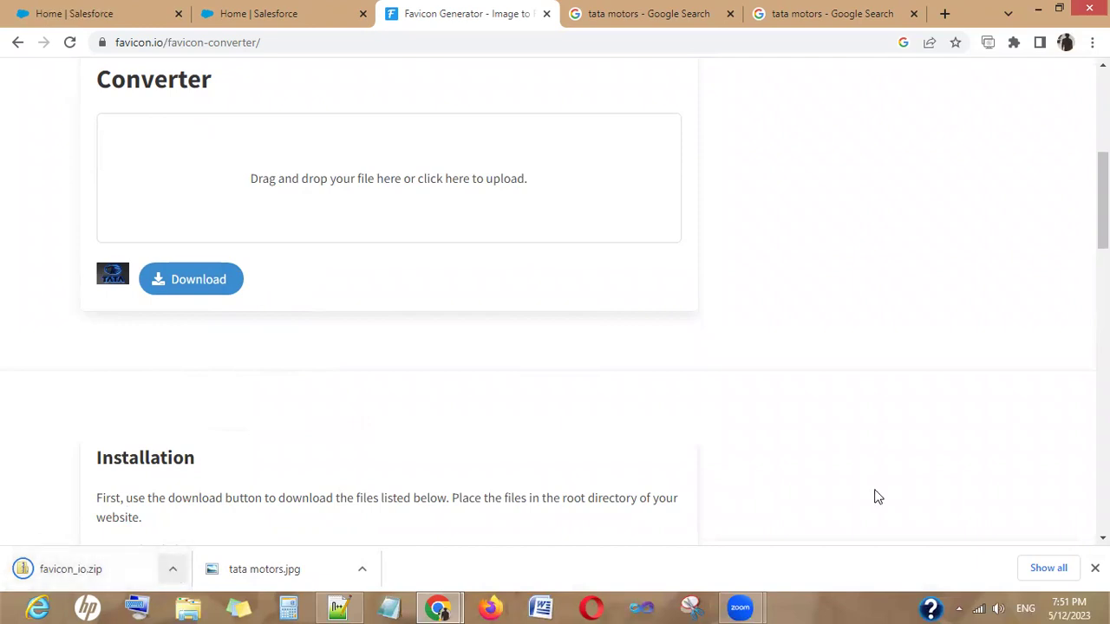
{"action": "left_click", "coordinate": [98, 579]}
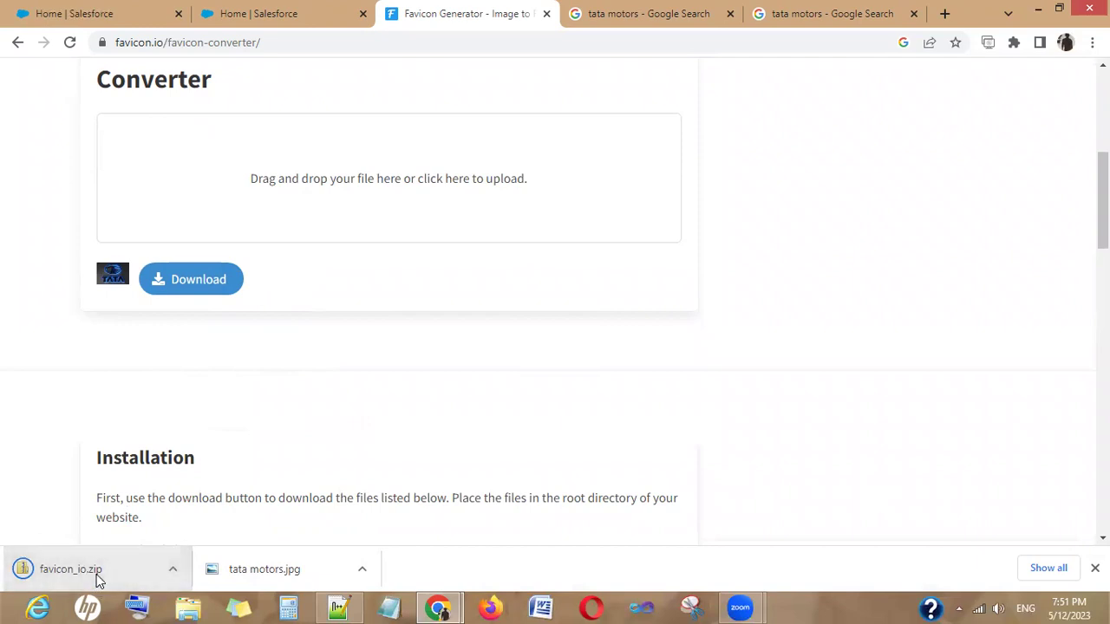
{"action": "right_click", "coordinate": [104, 569]}
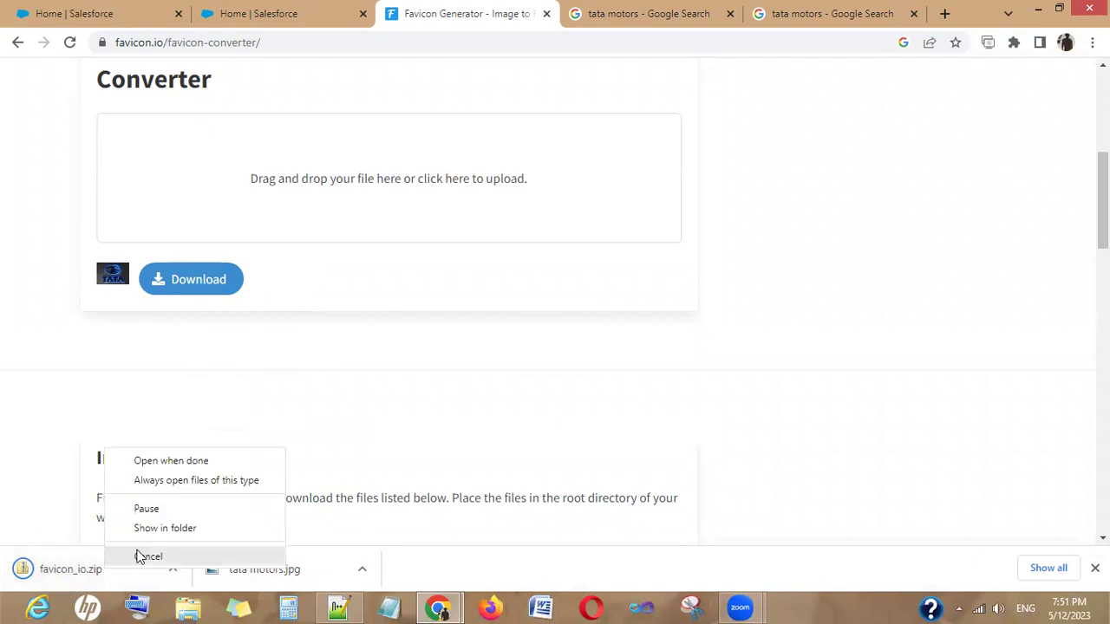
{"action": "left_click", "coordinate": [154, 531]}
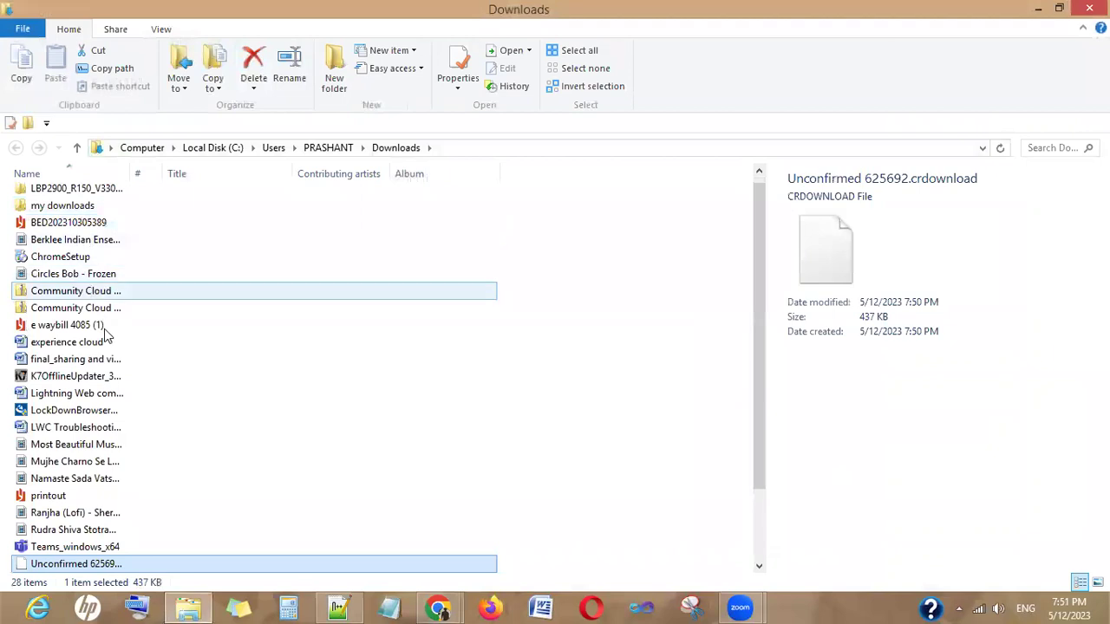
Step: Close the Downloads folder window, leaving the favicon_io archive's 7 files listed
{"action": "left_click", "coordinate": [1089, 8]}
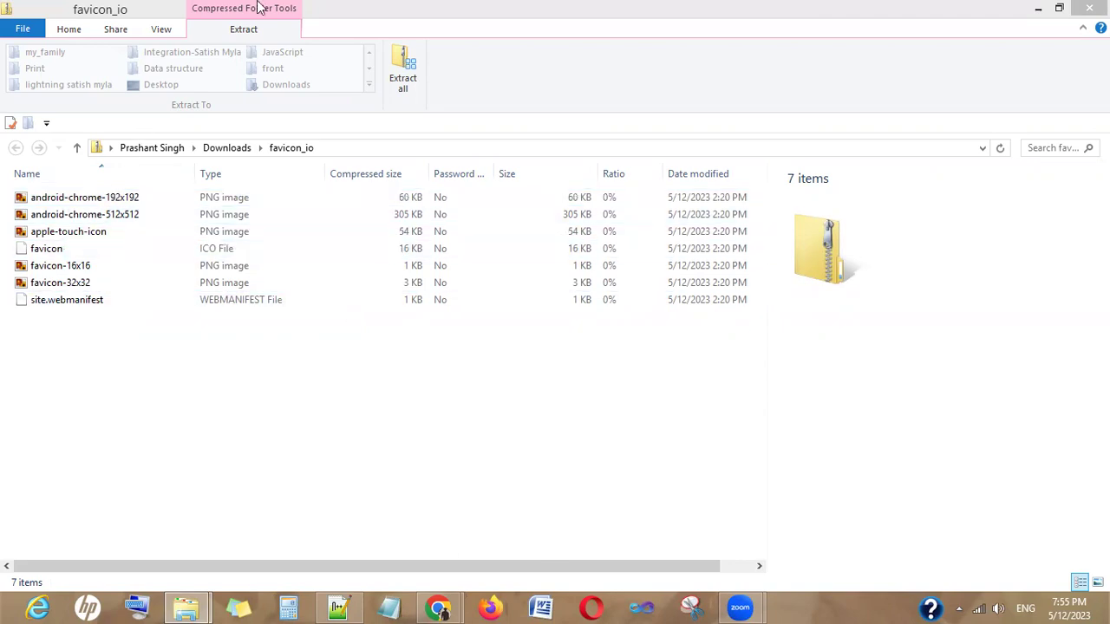
Step: Filter Setup by 'static', open Static Resources, and open the FavPic resource
{"action": "key", "text": "alt+Tab"}
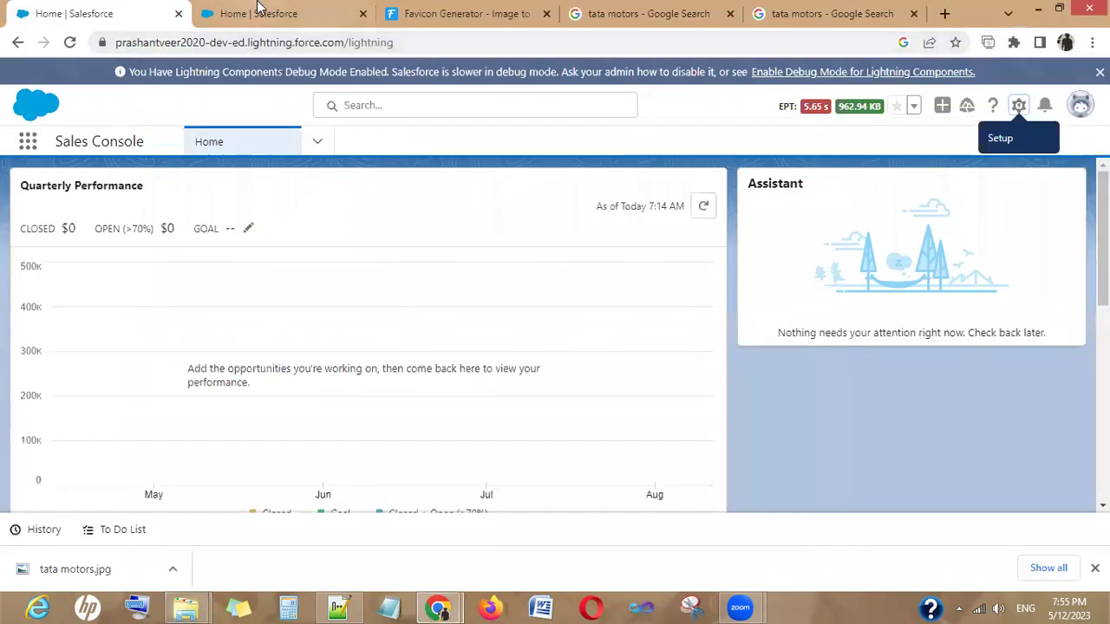
{"action": "left_click", "coordinate": [258, 12]}
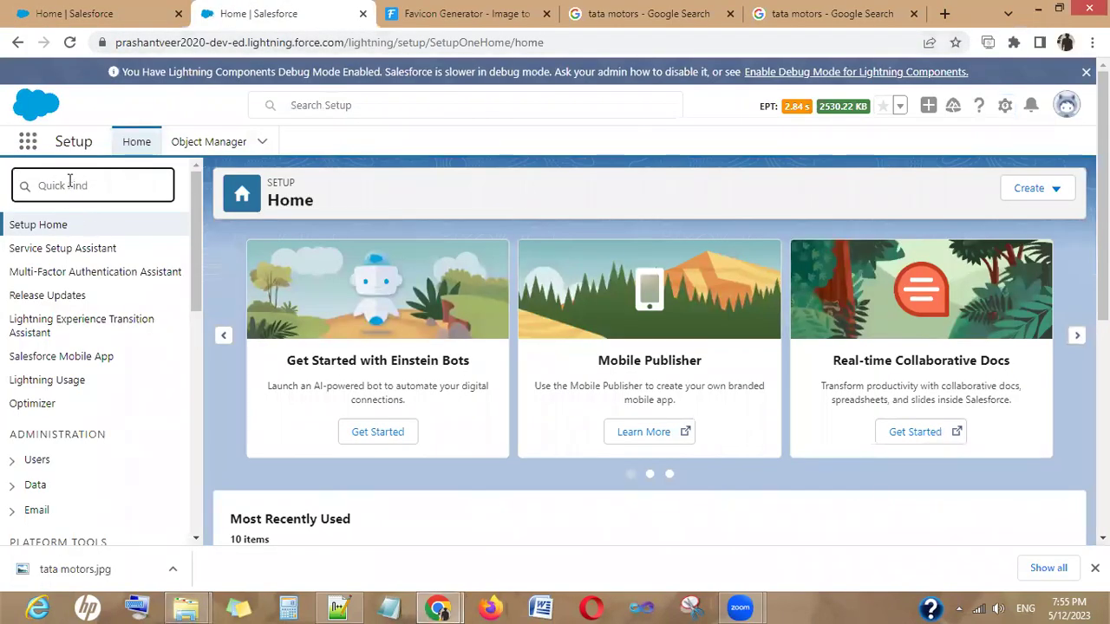
{"action": "type", "text": "static"}
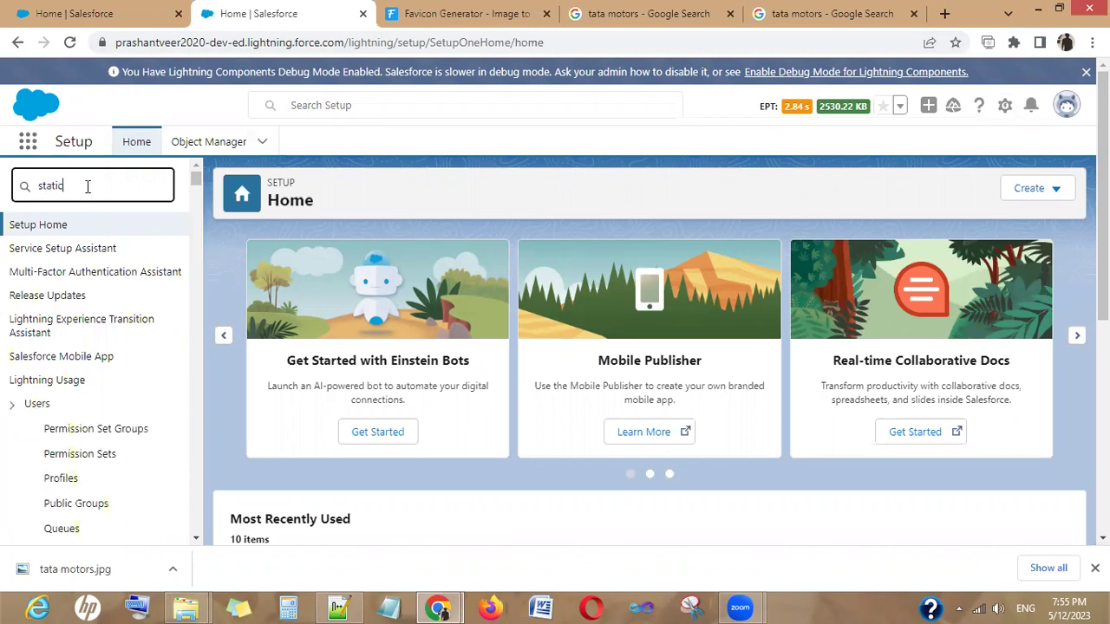
{"action": "left_click", "coordinate": [69, 250]}
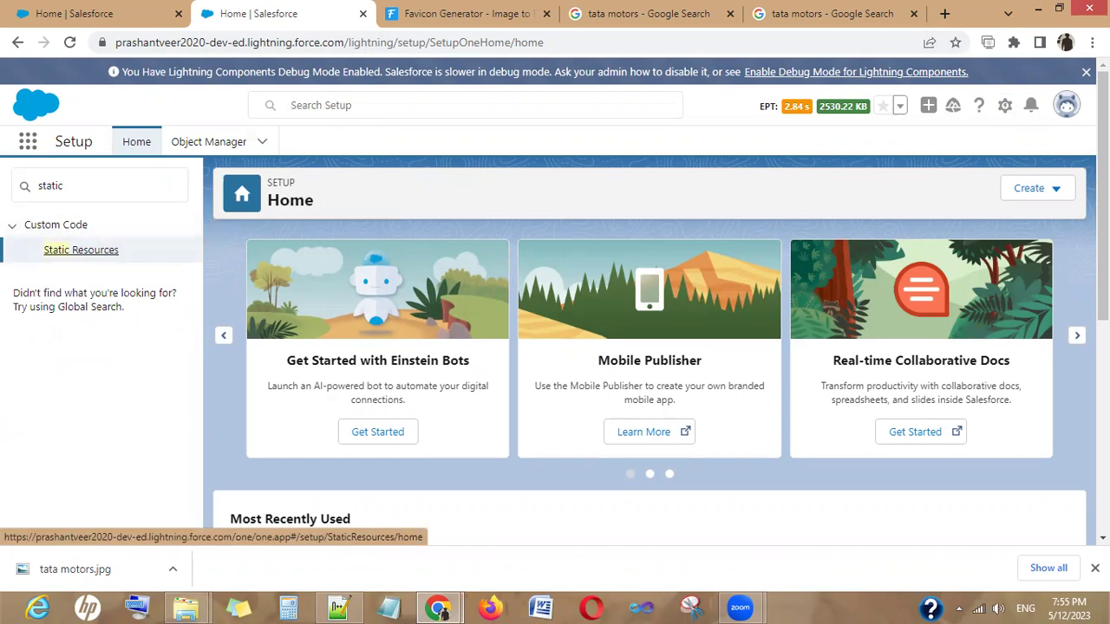
{"action": "left_click", "coordinate": [1094, 568]}
{"action": "left_click", "coordinate": [87, 252]}
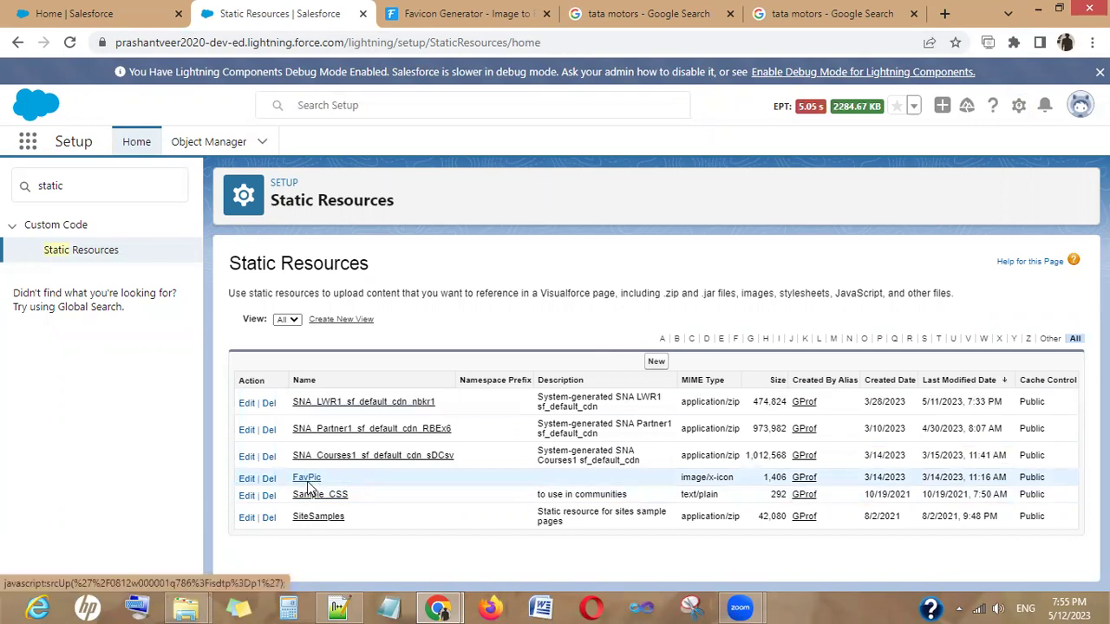
{"action": "left_click", "coordinate": [309, 484]}
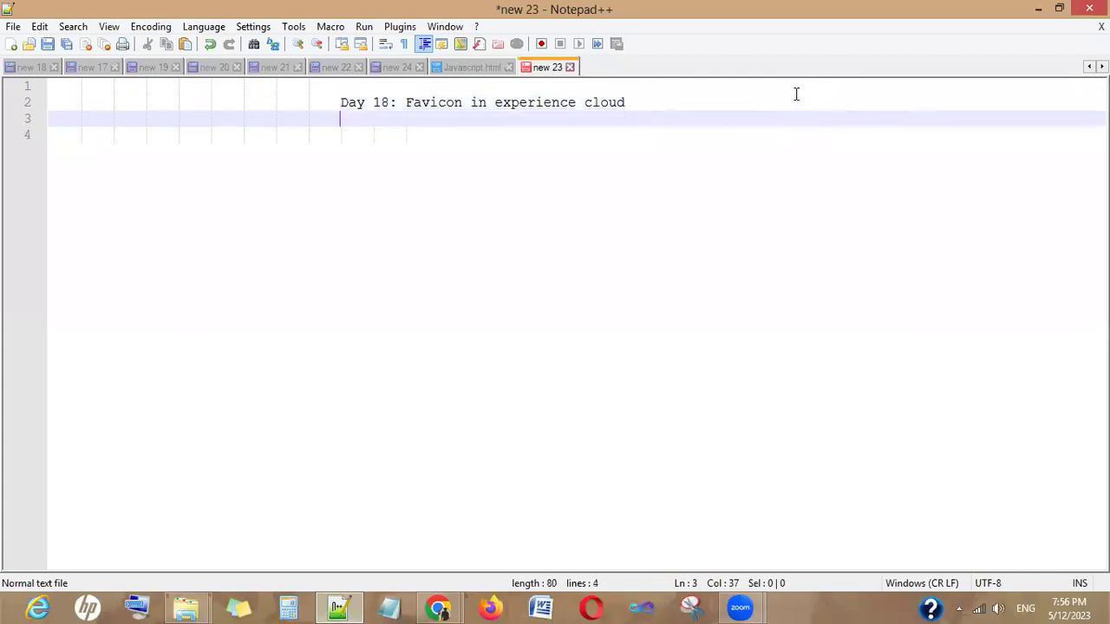
{"action": "key", "text": "Return"}
{"action": "key", "text": "Return"}
Step: Paste the FavPic resource URL below the Day 18 heading, then return to Experience Builder
{"action": "key", "text": "ctrl+v"}
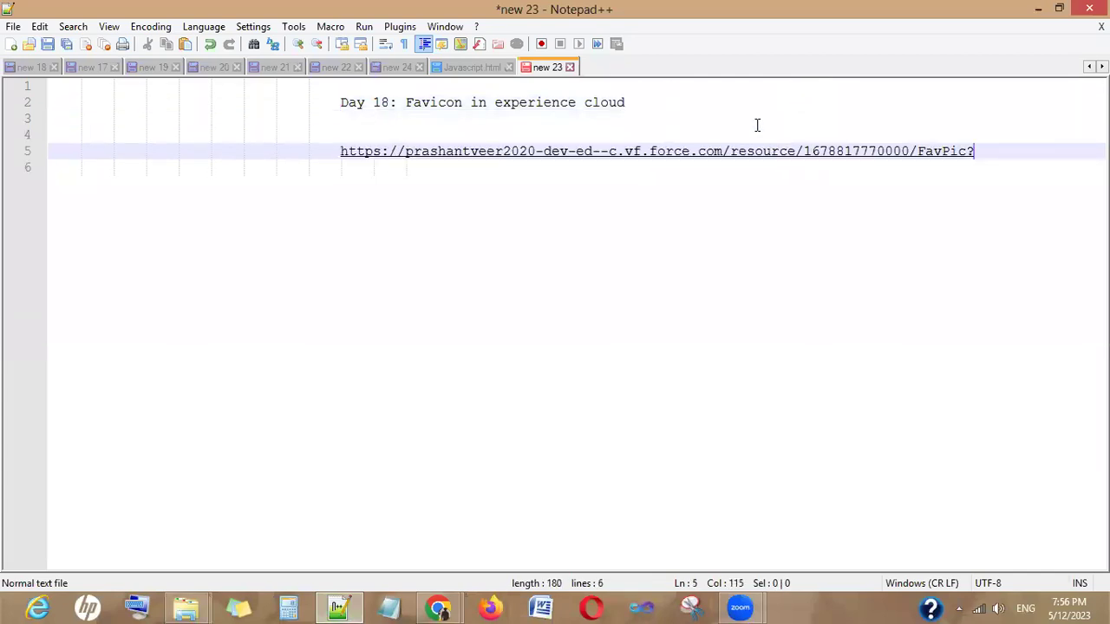
{"action": "left_click", "coordinate": [442, 607]}
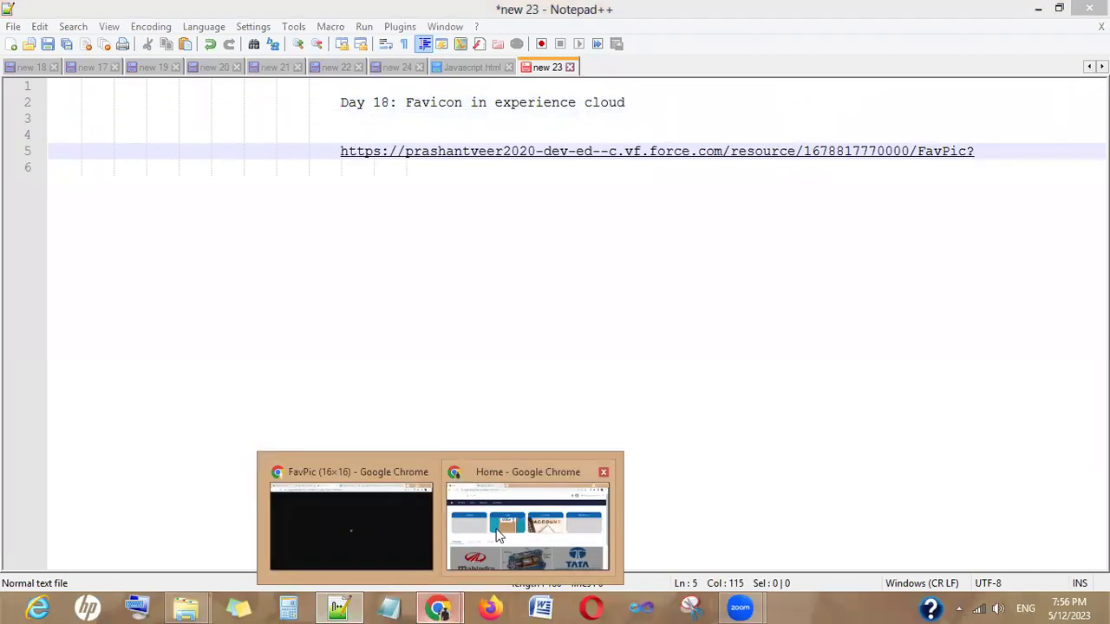
{"action": "left_click", "coordinate": [527, 445]}
{"action": "left_click", "coordinate": [269, 10]}
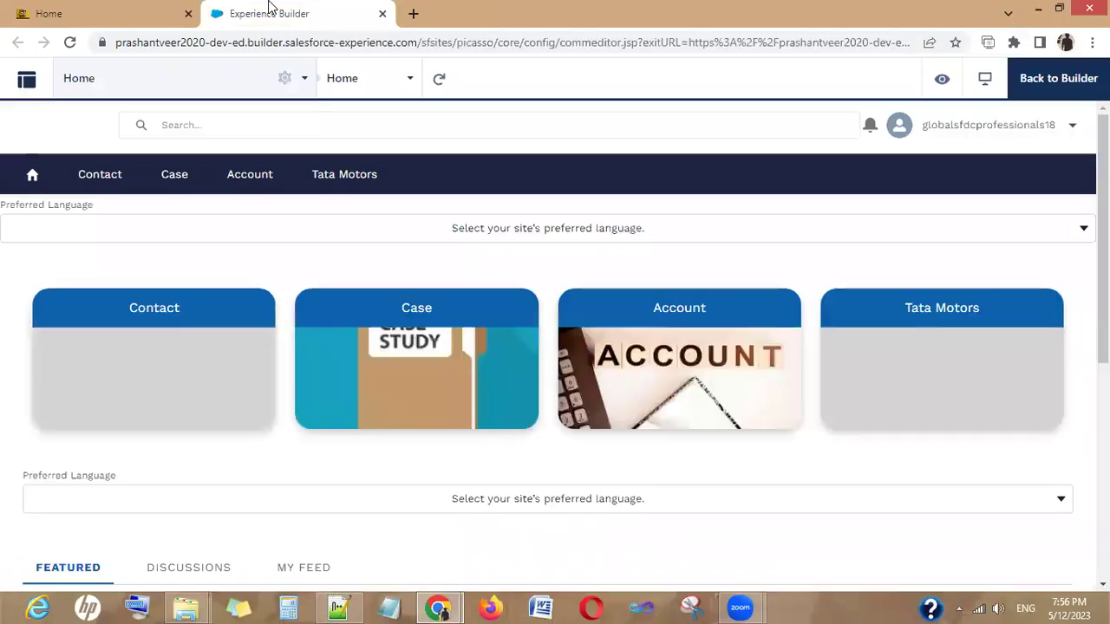
Step: Switch to the Builder workspace and open Settings to its General page
{"action": "left_click", "coordinate": [26, 80]}
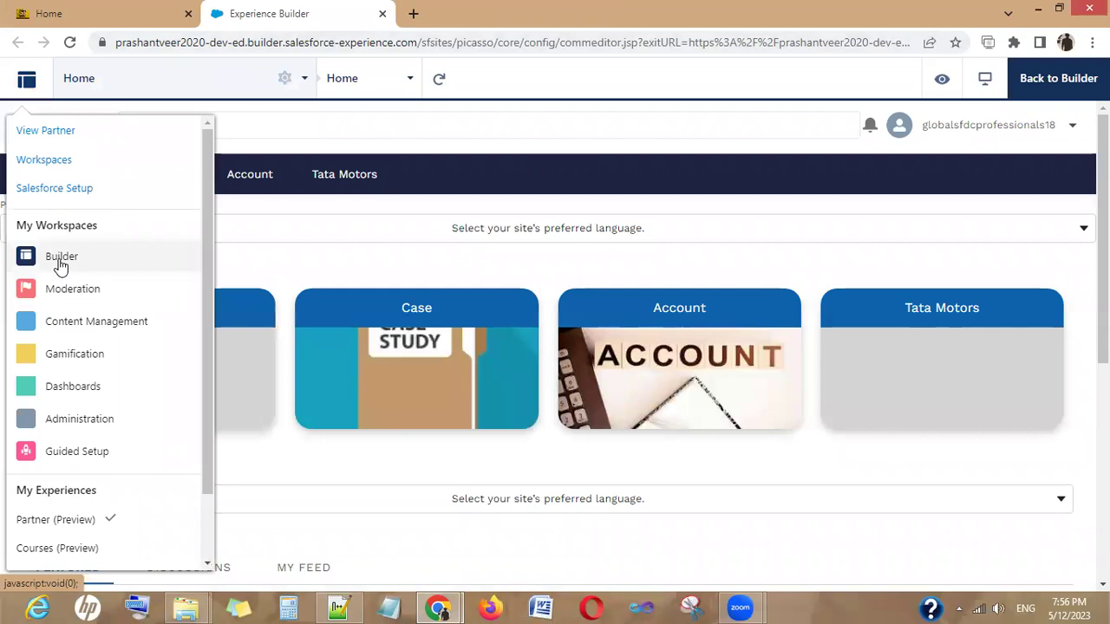
{"action": "left_click", "coordinate": [26, 260]}
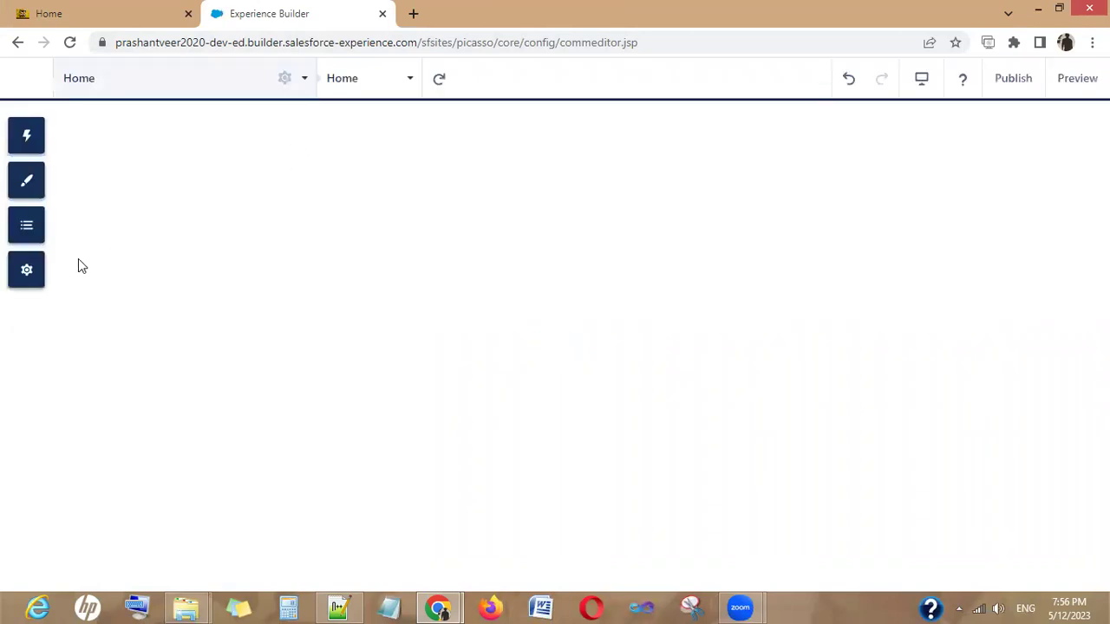
{"action": "left_click", "coordinate": [27, 272]}
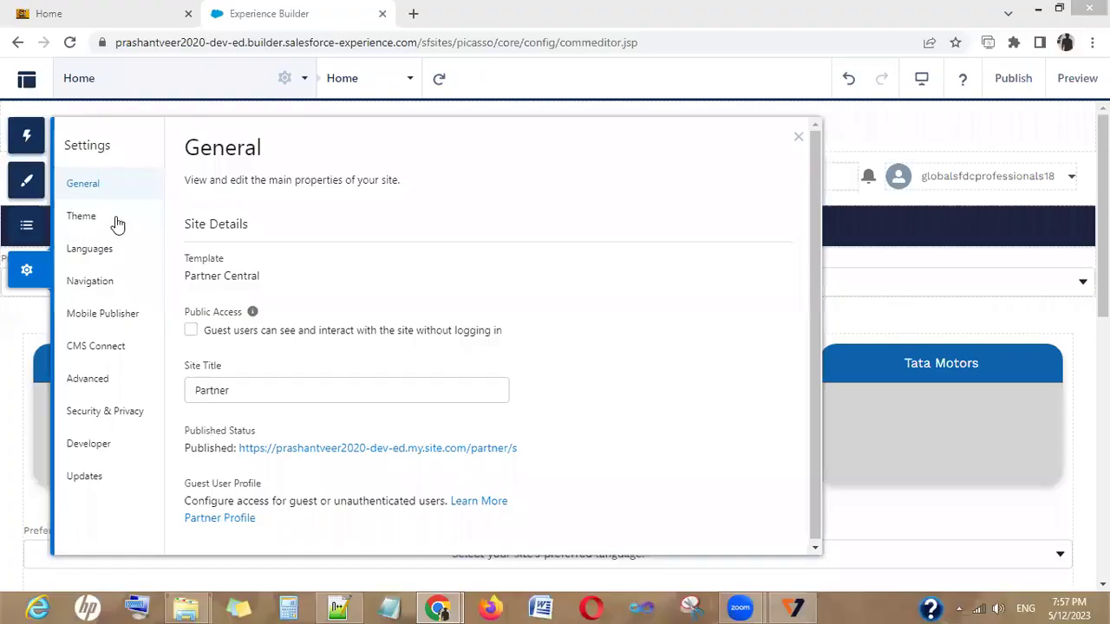
Step: In Advanced settings, open the Head Markup editor and select the whole shortcut-icon link tag line
{"action": "left_click", "coordinate": [87, 382]}
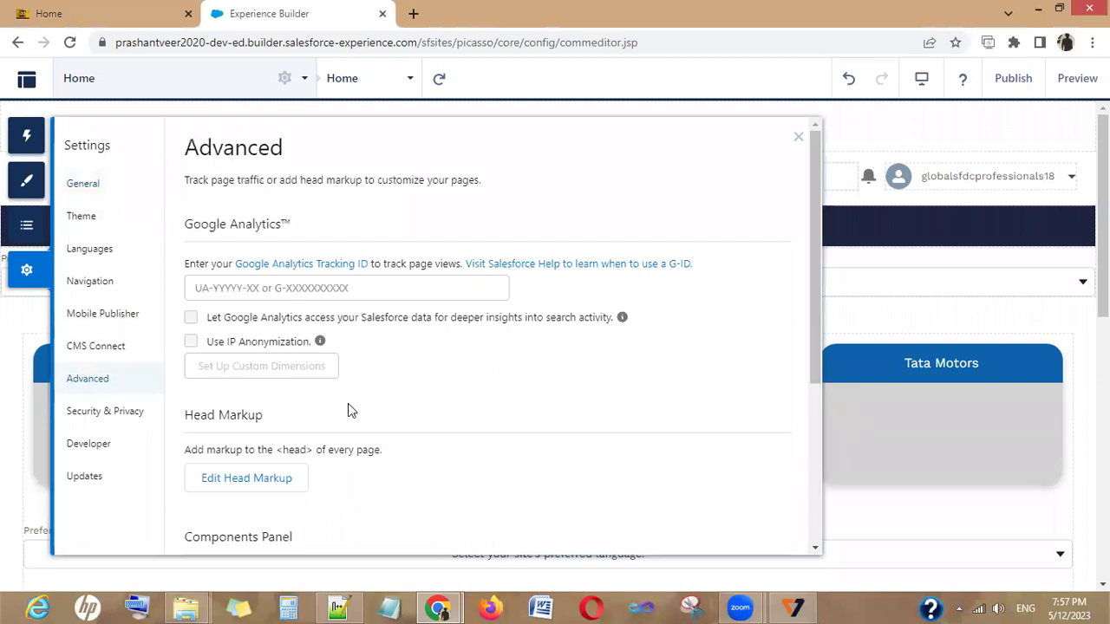
{"action": "left_click_drag", "start_coordinate": [193, 418], "coordinate": [300, 424]}
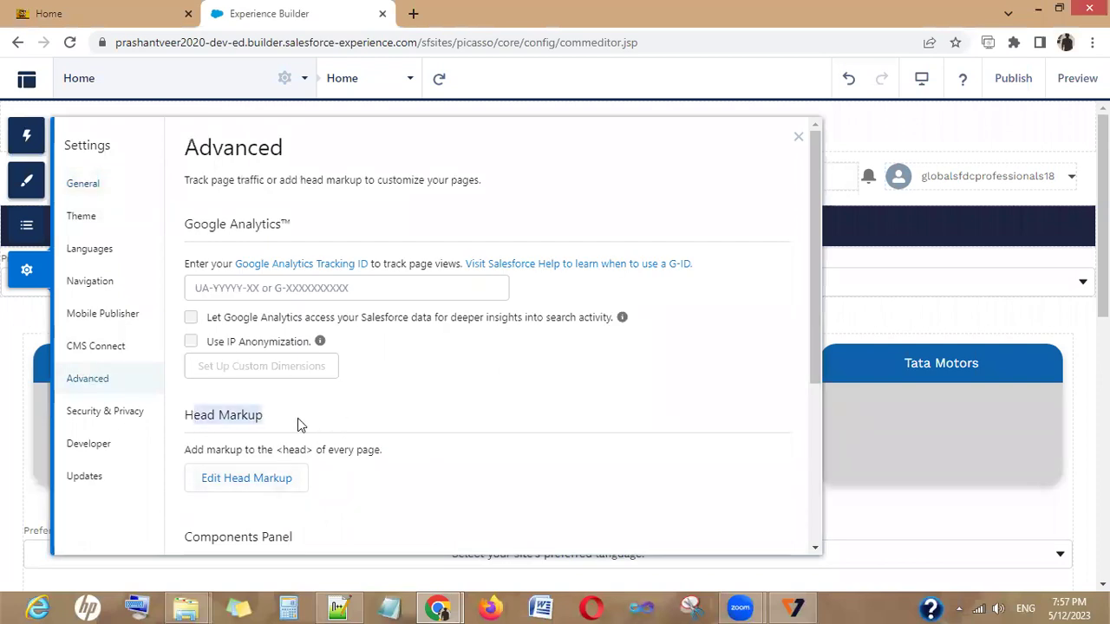
{"action": "left_click", "coordinate": [270, 482]}
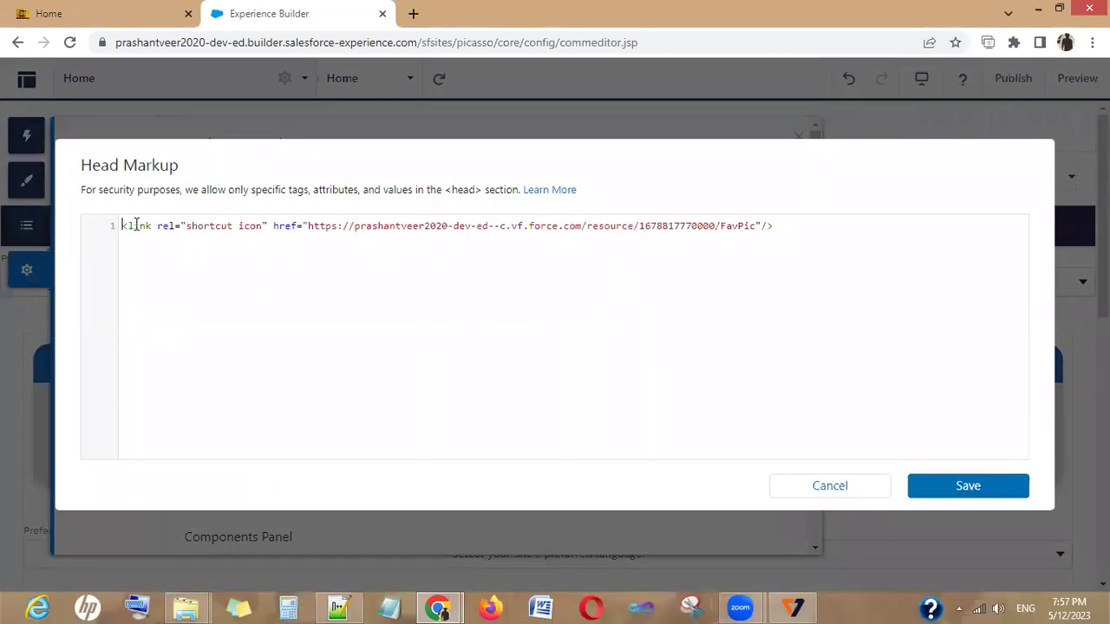
{"action": "left_click_drag", "start_coordinate": [123, 225], "coordinate": [274, 226]}
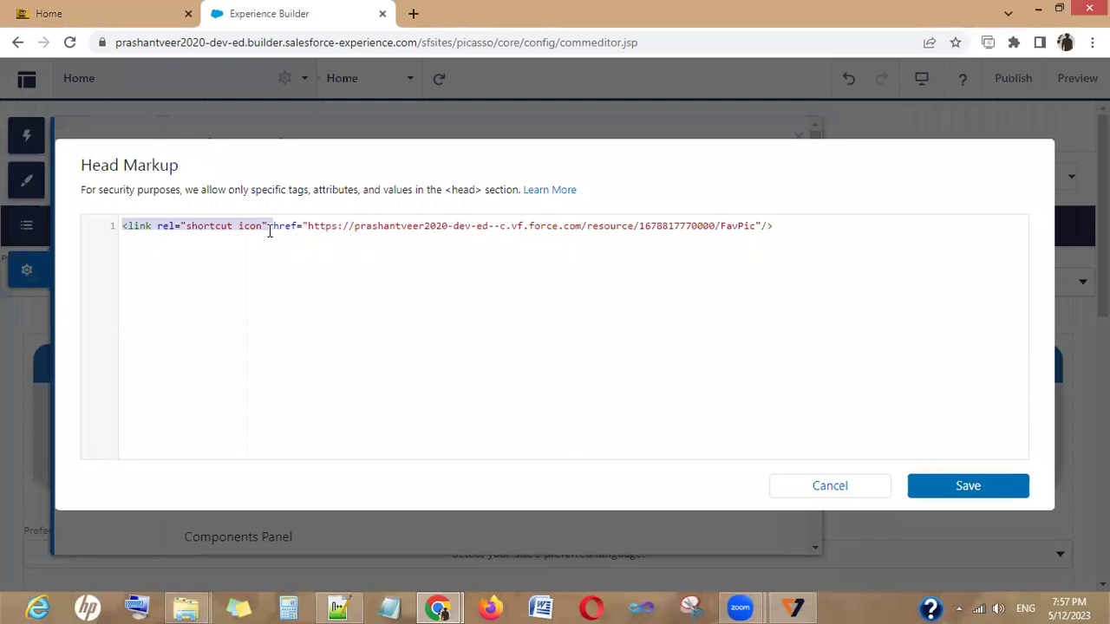
{"action": "left_click", "coordinate": [279, 245]}
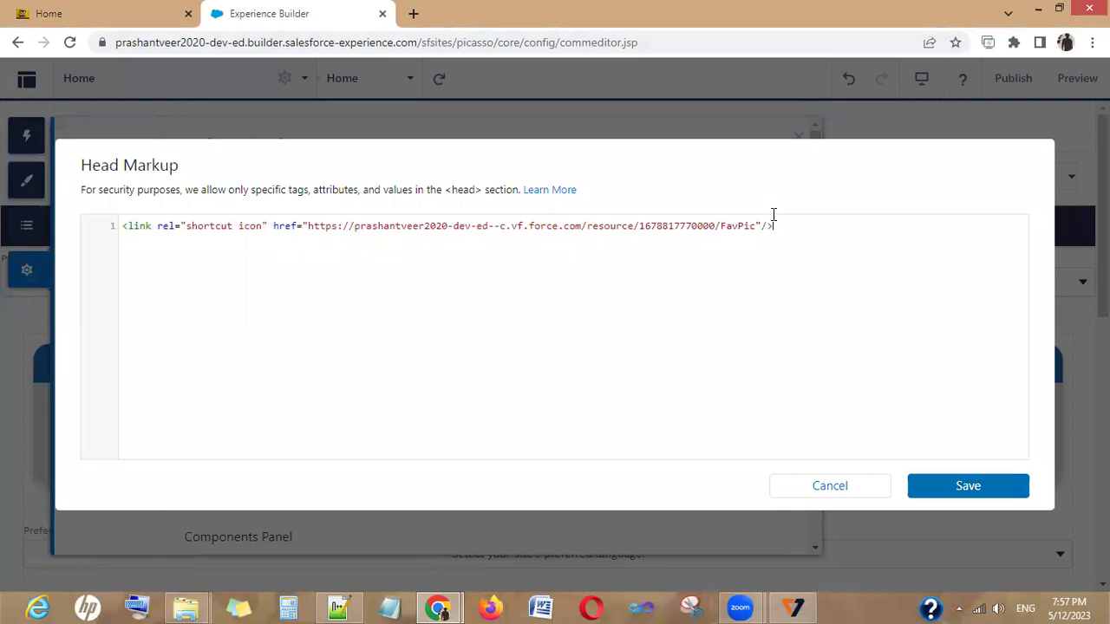
{"action": "triple_click", "coordinate": [126, 222]}
{"action": "key", "text": "ctrl+c"}
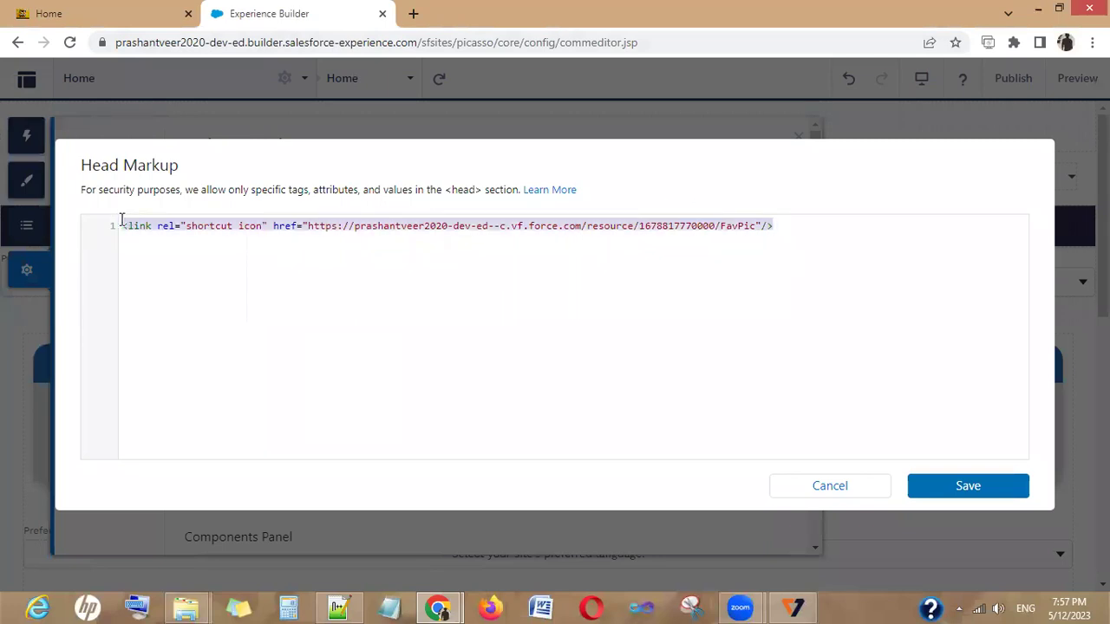
Step: In Notepad++, paste the shortcut-icon link tag as line 7 and remove the indentation on lines 5 and 7
{"action": "left_click", "coordinate": [338, 607]}
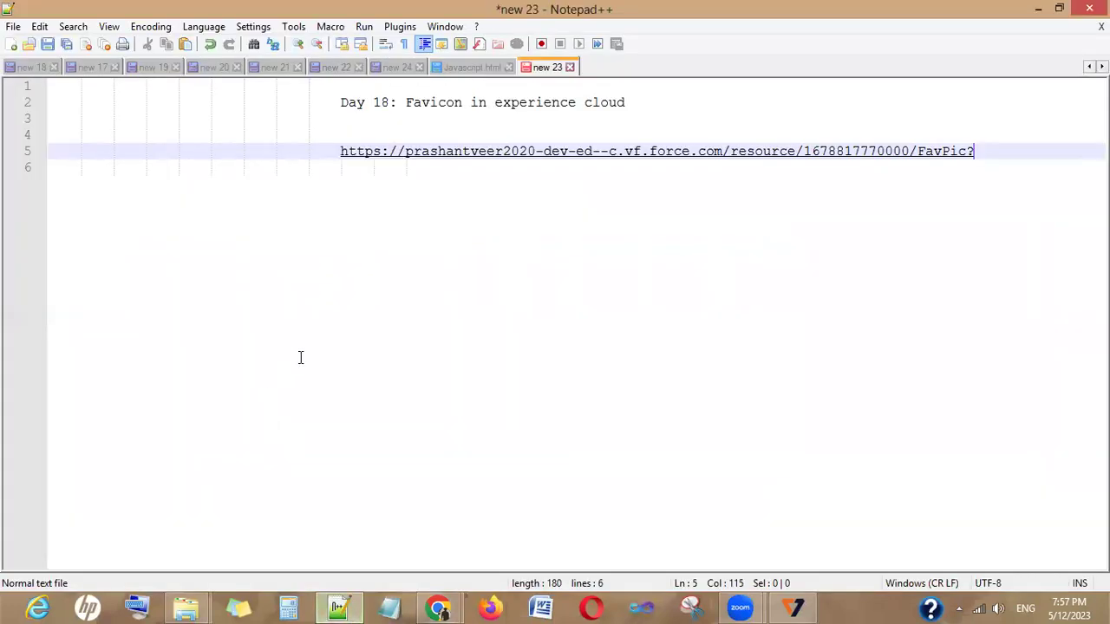
{"action": "key", "text": "Return"}
{"action": "key", "text": "ctrl+v"}
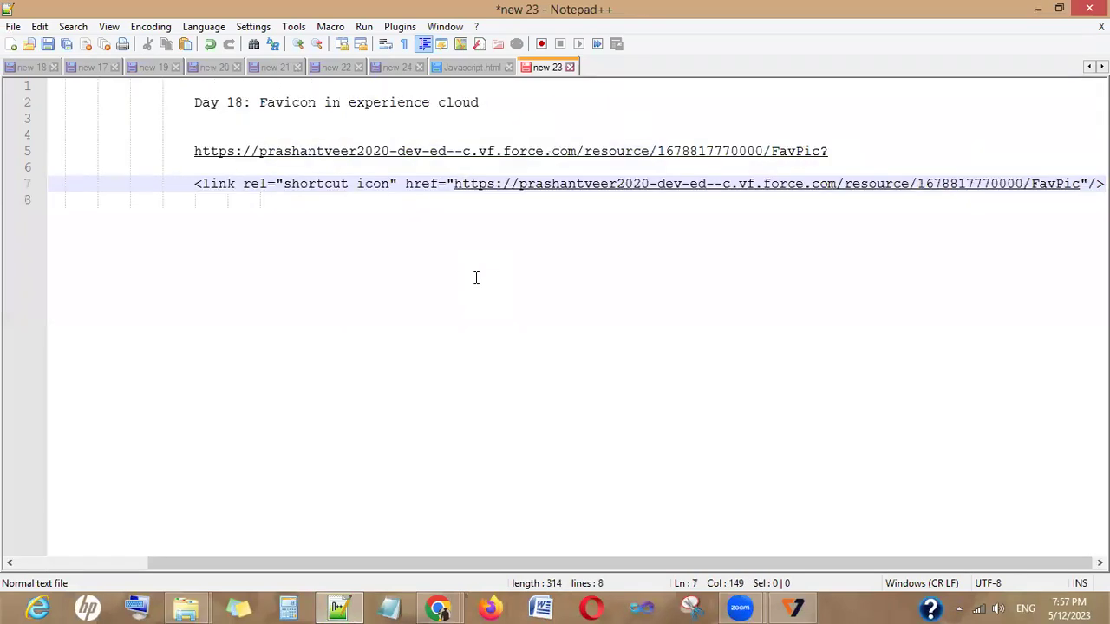
{"action": "left_click", "coordinate": [185, 153]}
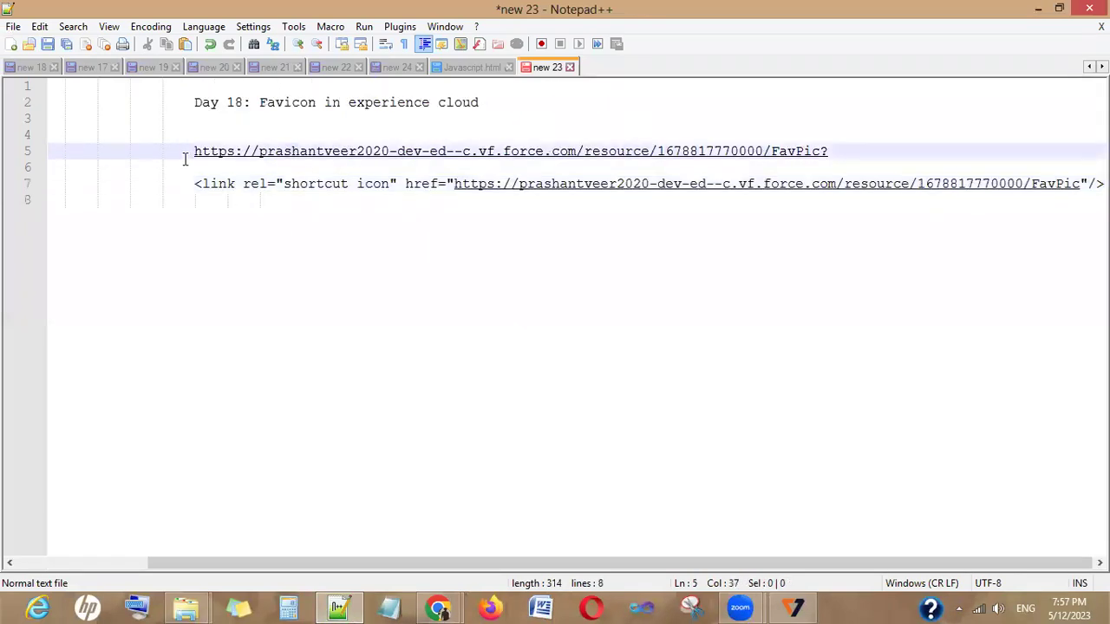
{"action": "key", "text": "BackSpace"}
{"action": "key", "text": "BackSpace"}
{"action": "key", "text": "BackSpace"}
{"action": "left_click", "coordinate": [189, 183]}
{"action": "key", "text": "BackSpace"}
{"action": "key", "text": "BackSpace"}
{"action": "key", "text": "BackSpace"}
{"action": "key", "text": "BackSpace"}
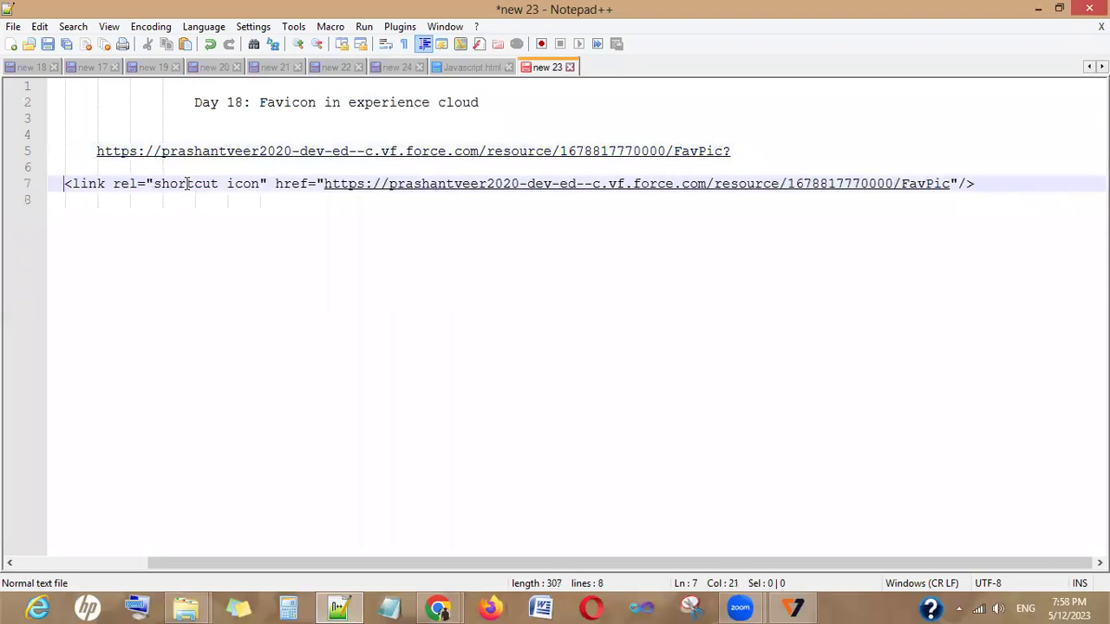
{"action": "key", "text": "BackSpace"}
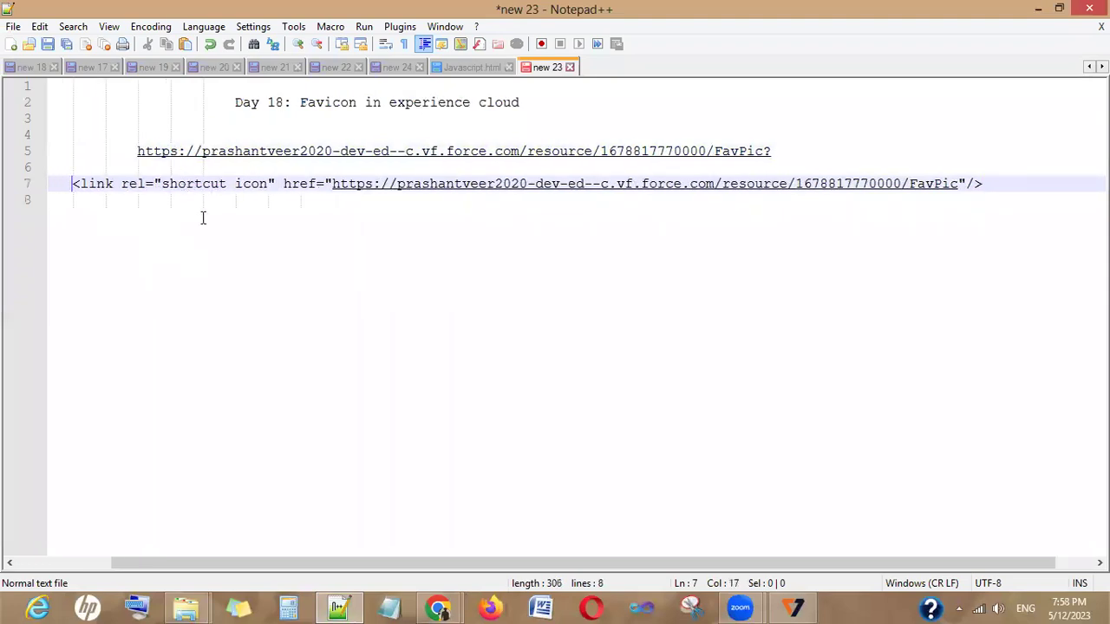
Step: Delete the trailing '?' from the FavPic URL on line 5 and retype the opening quote after href=
{"action": "double_click", "coordinate": [305, 184]}
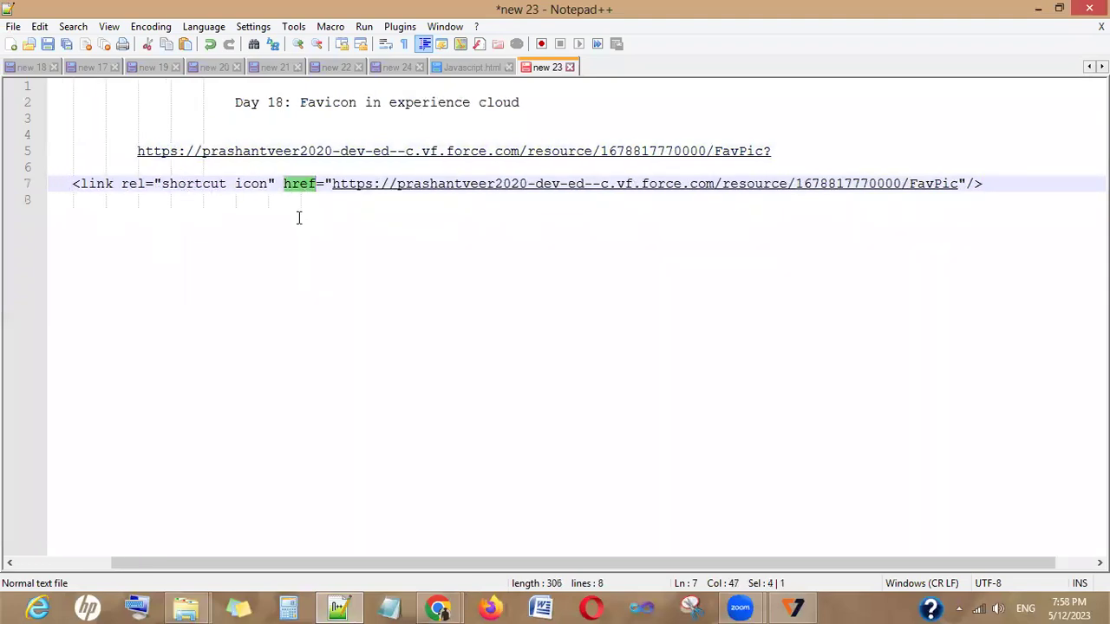
{"action": "left_click_drag", "start_coordinate": [137, 152], "coordinate": [769, 150]}
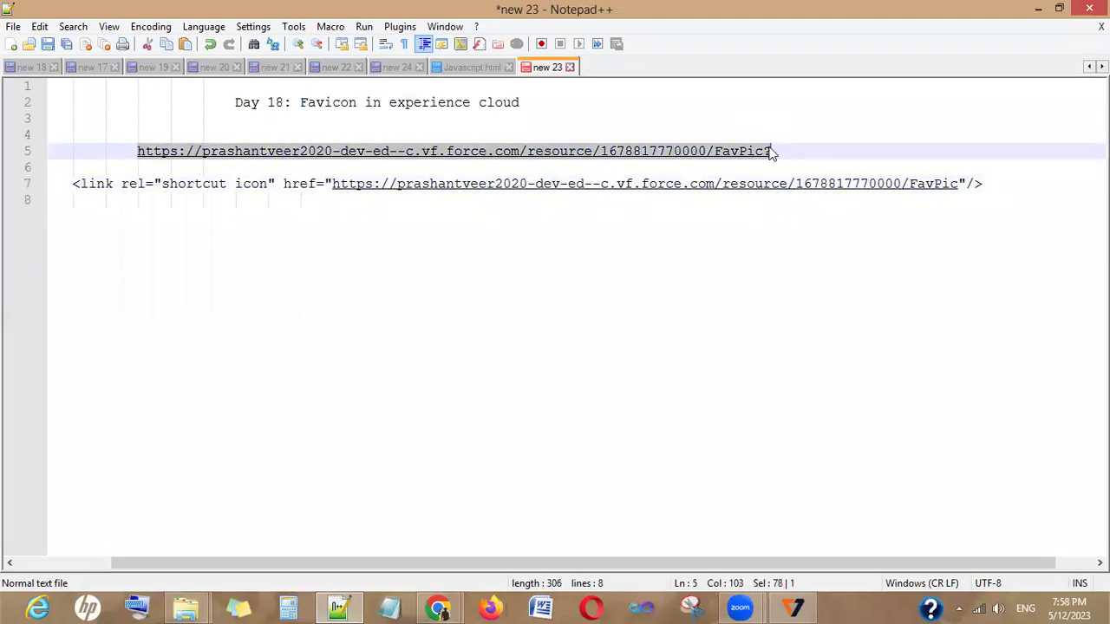
{"action": "left_click", "coordinate": [768, 152]}
{"action": "key", "text": "BackSpace"}
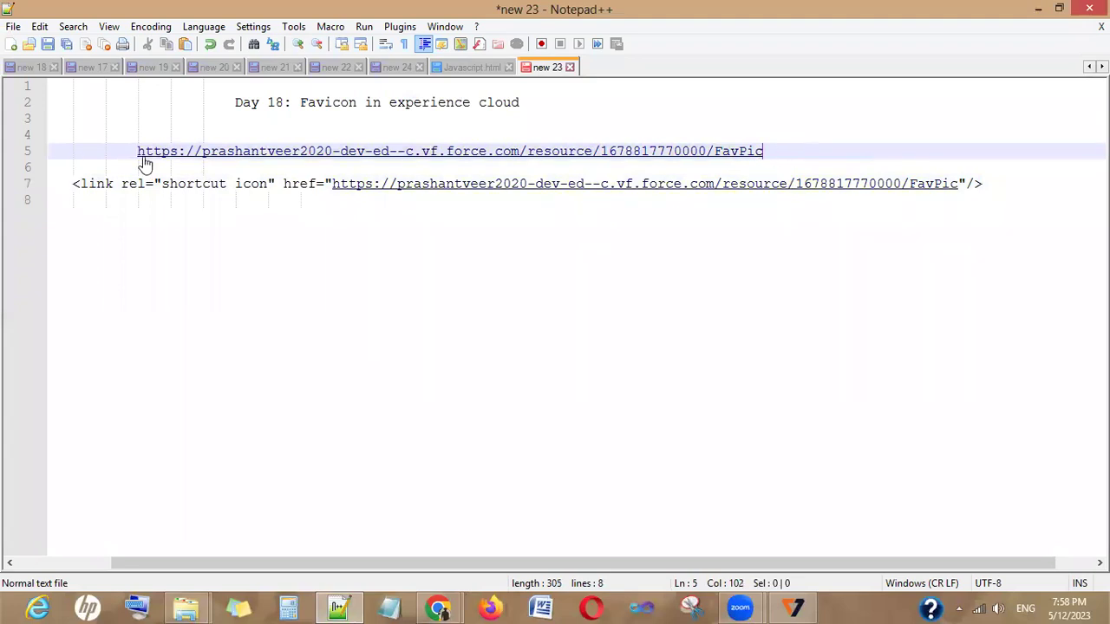
{"action": "left_click_drag", "start_coordinate": [137, 151], "coordinate": [765, 150]}
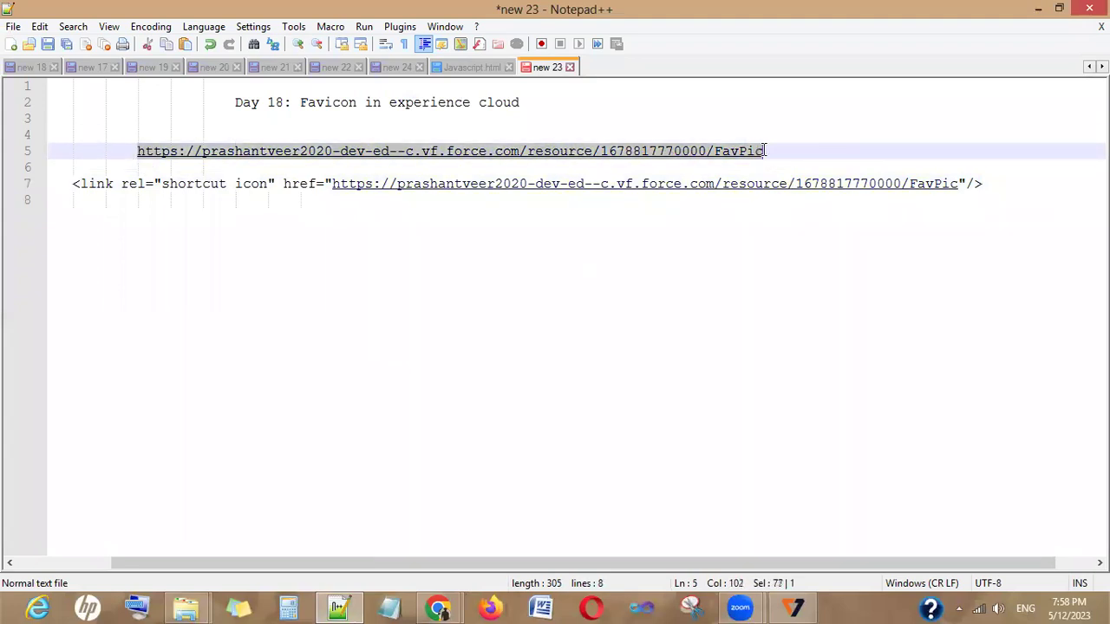
{"action": "left_click", "coordinate": [329, 183]}
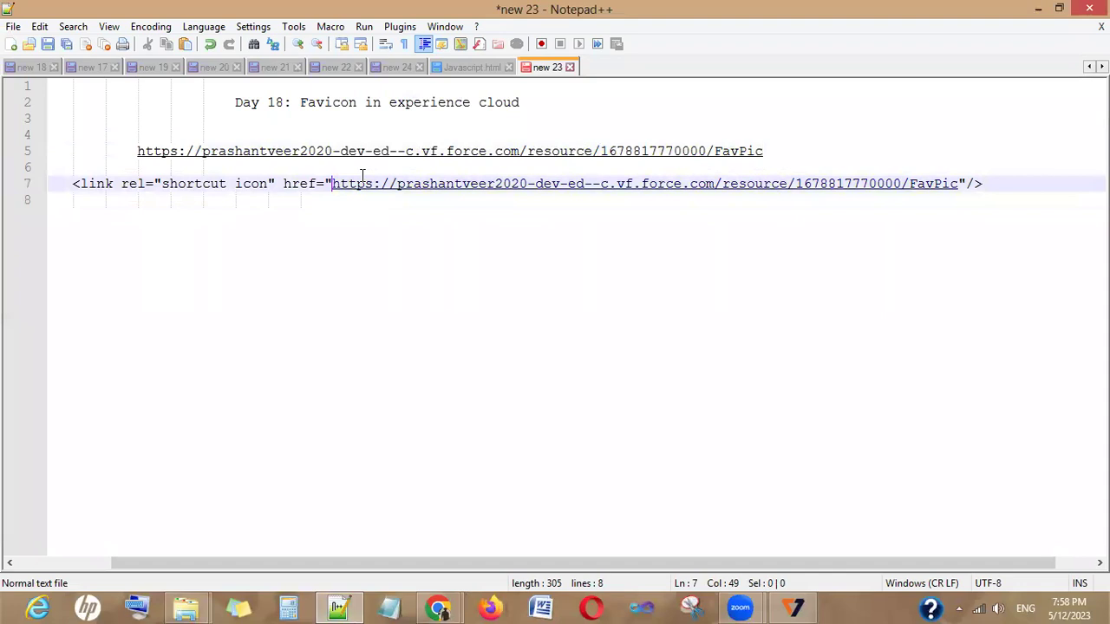
{"action": "key", "text": "BackSpace"}
{"action": "type", "text": "\""}
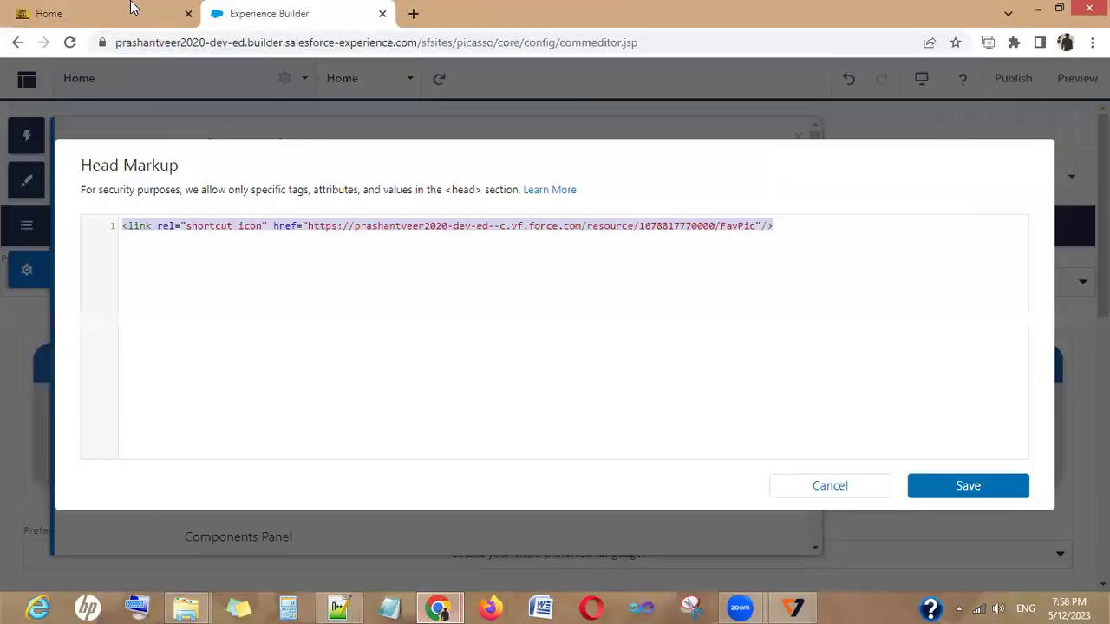
Step: Bring the live partner site's Home tab to the front in Chrome to check the favicon
{"action": "left_click", "coordinate": [117, 9]}
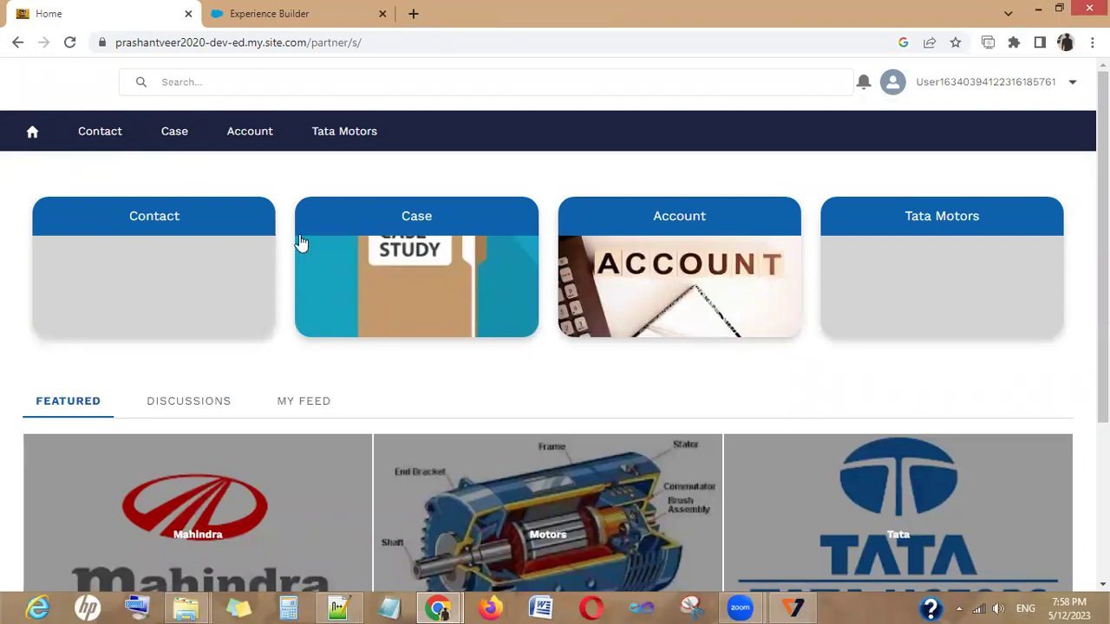
{"action": "mouse_move", "coordinate": [451, 606]}
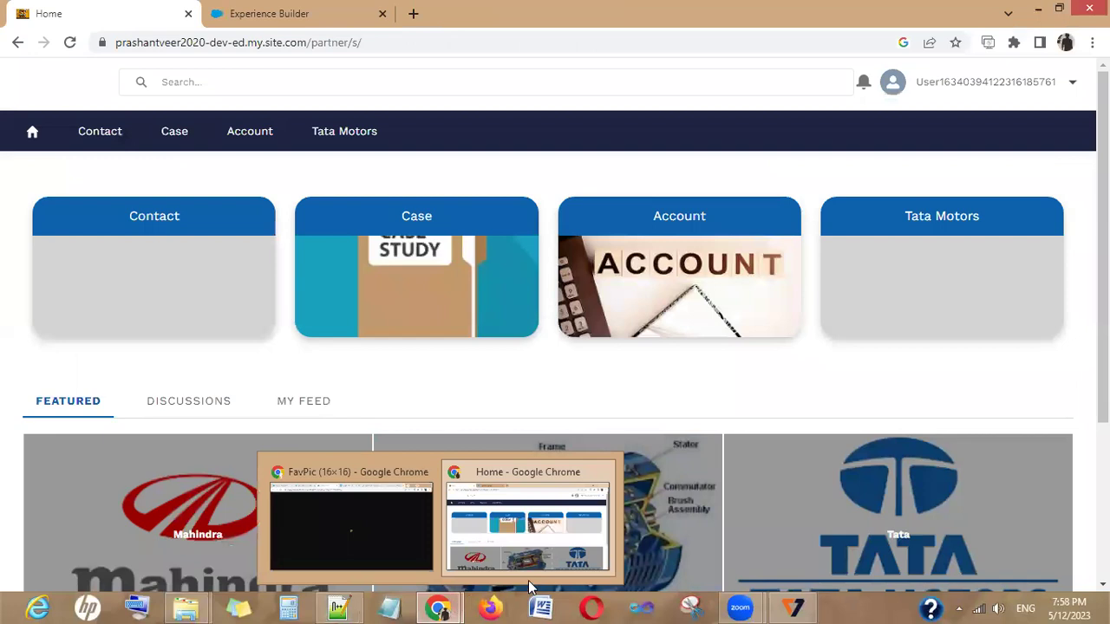